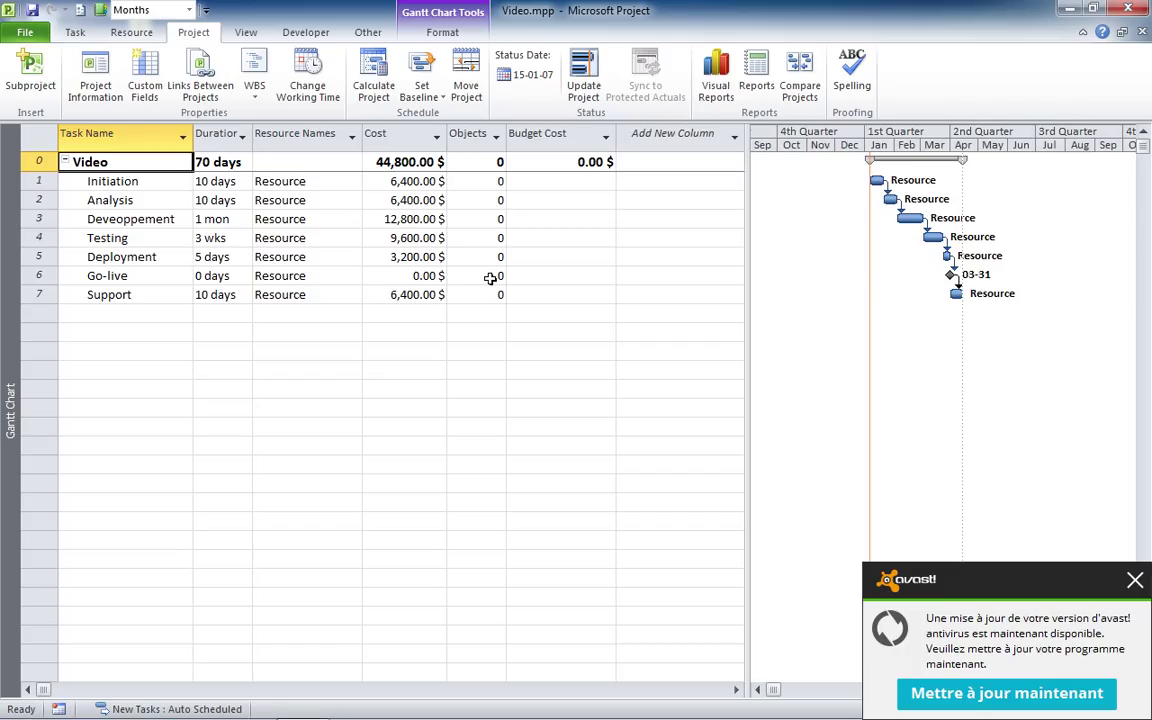
Step: Close the avast antivirus update notification covering the Gantt chart
left_click(1134, 581)
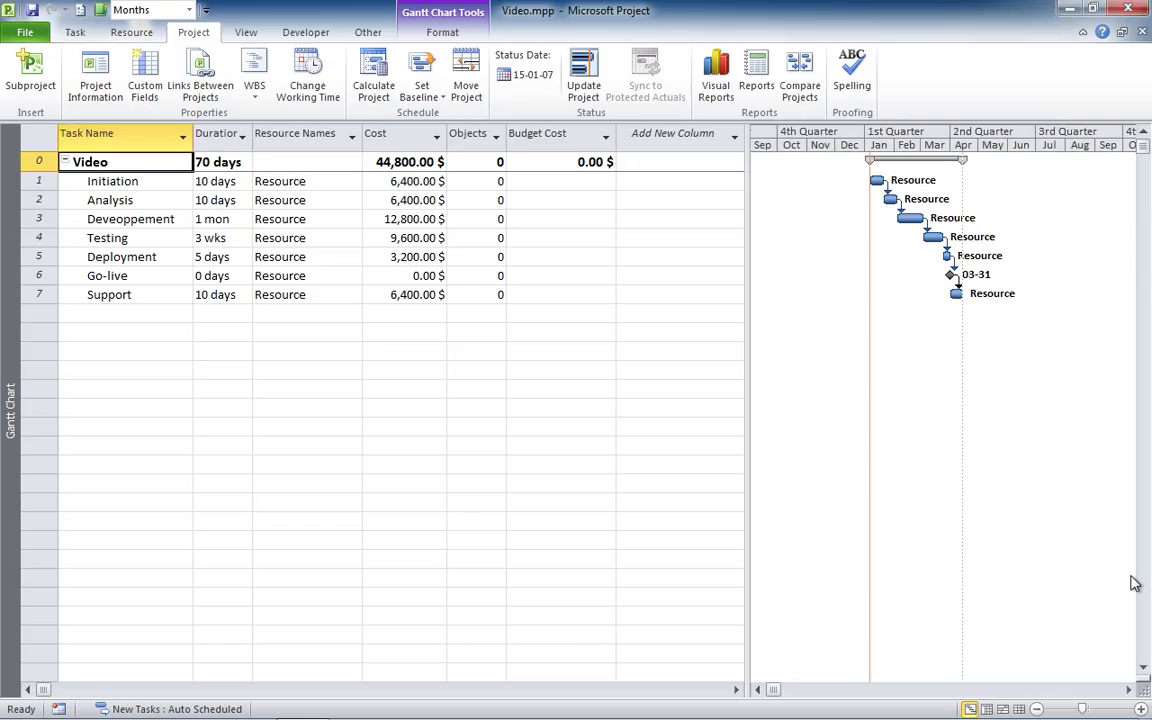
Step: Add BUDGET OPEX and BUDGET CAPEX as new resources in the Resource Sheet
left_click(1016, 708)
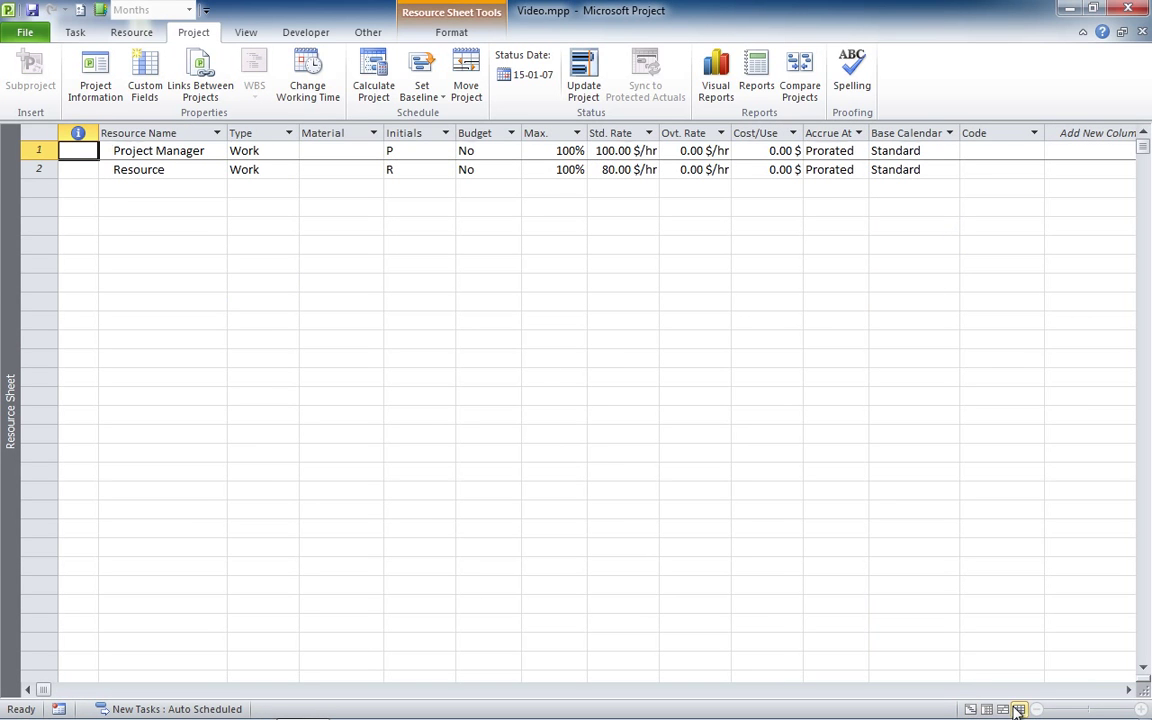
left_click(140, 204)
type("BUDGET OPEX")
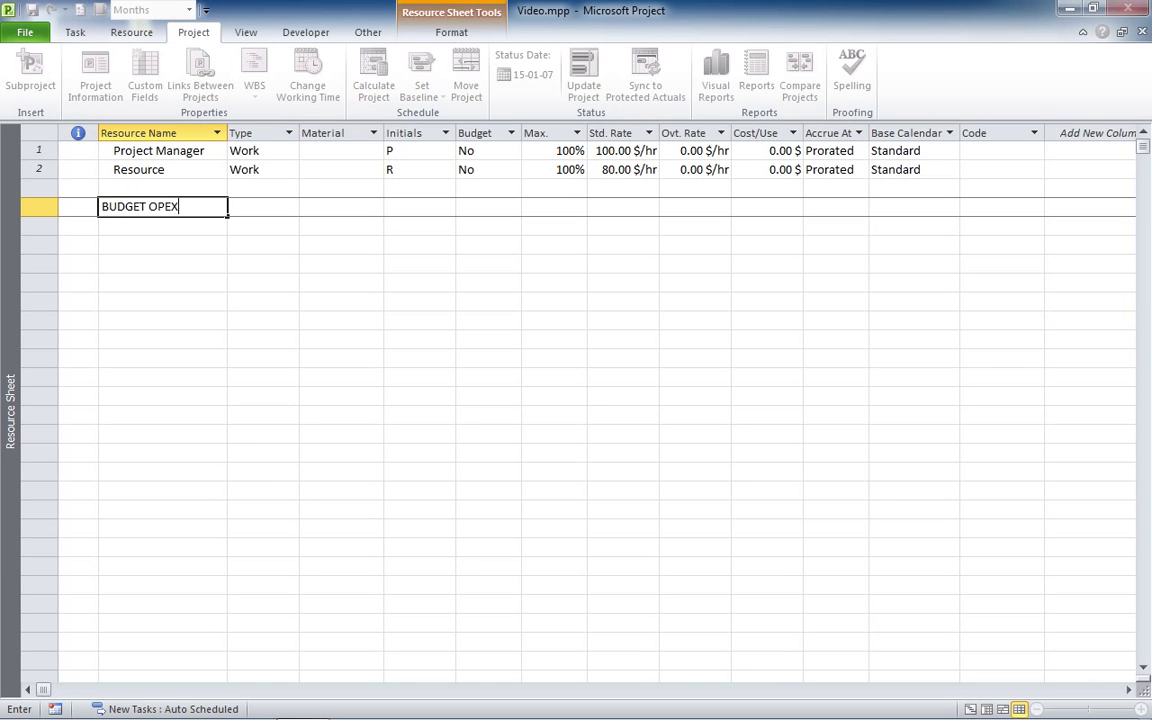
key("Return")
type("BUDGET CAPEX")
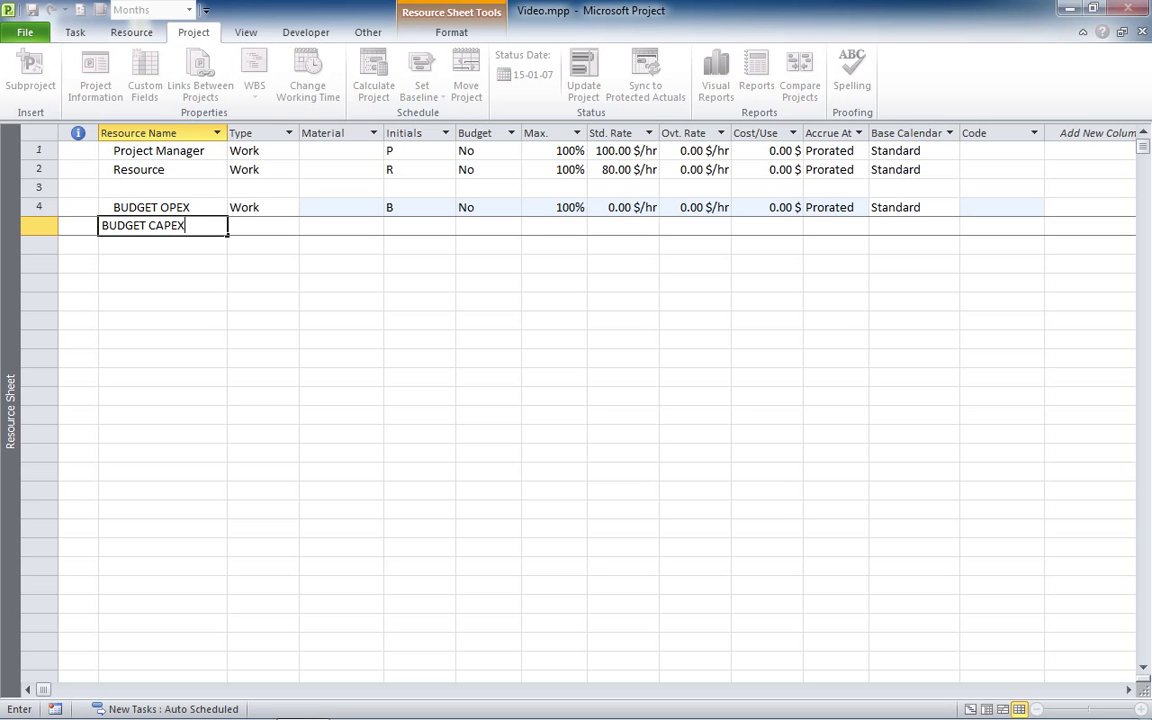
key("Return")
Step: Set both budget resources to type Cost and Budget Yes
left_click(247, 206)
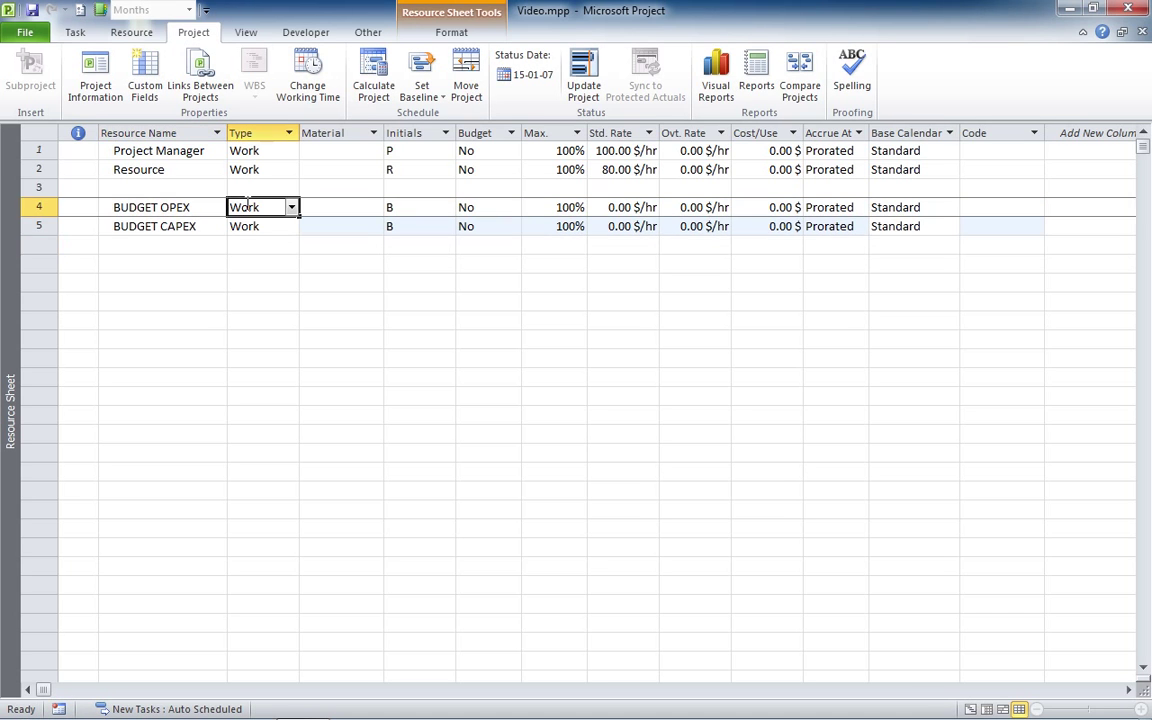
type("c")
key("Return")
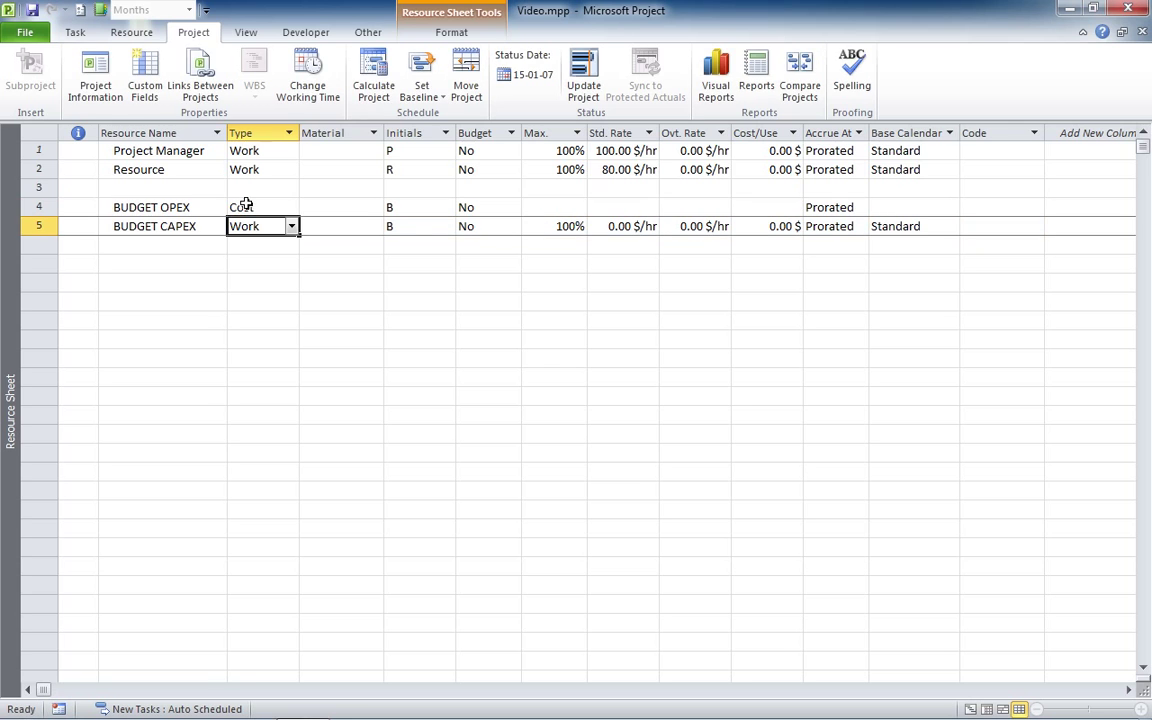
type("c")
key("Return")
left_click(481, 208)
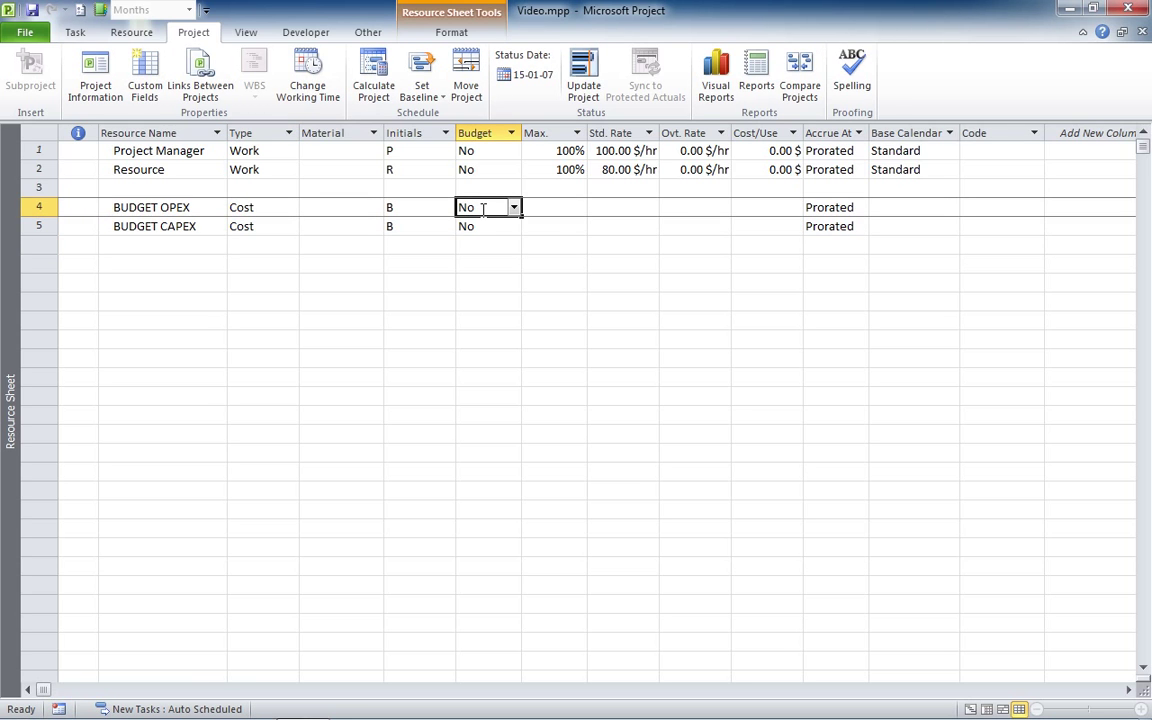
type("y")
key("Return")
type("y")
key("Return")
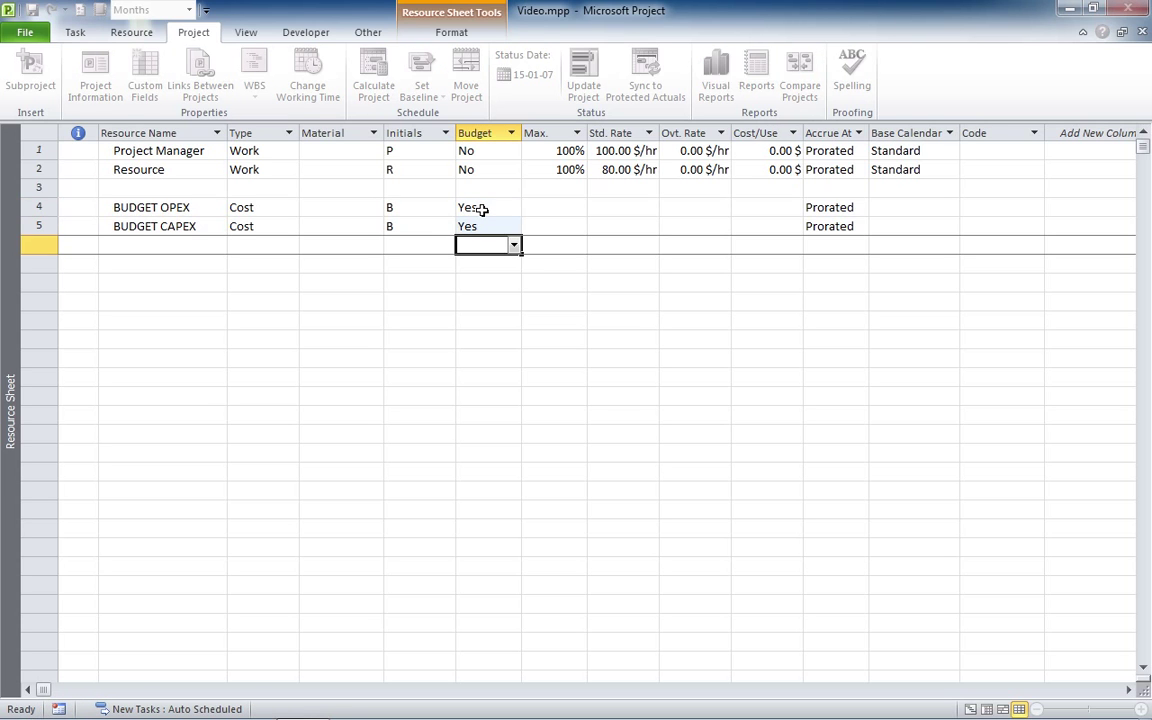
Step: Assign BUDGET CAPEX and BUDGET OPEX to the Video summary task and select its Budget Cost cell
left_click(971, 710)
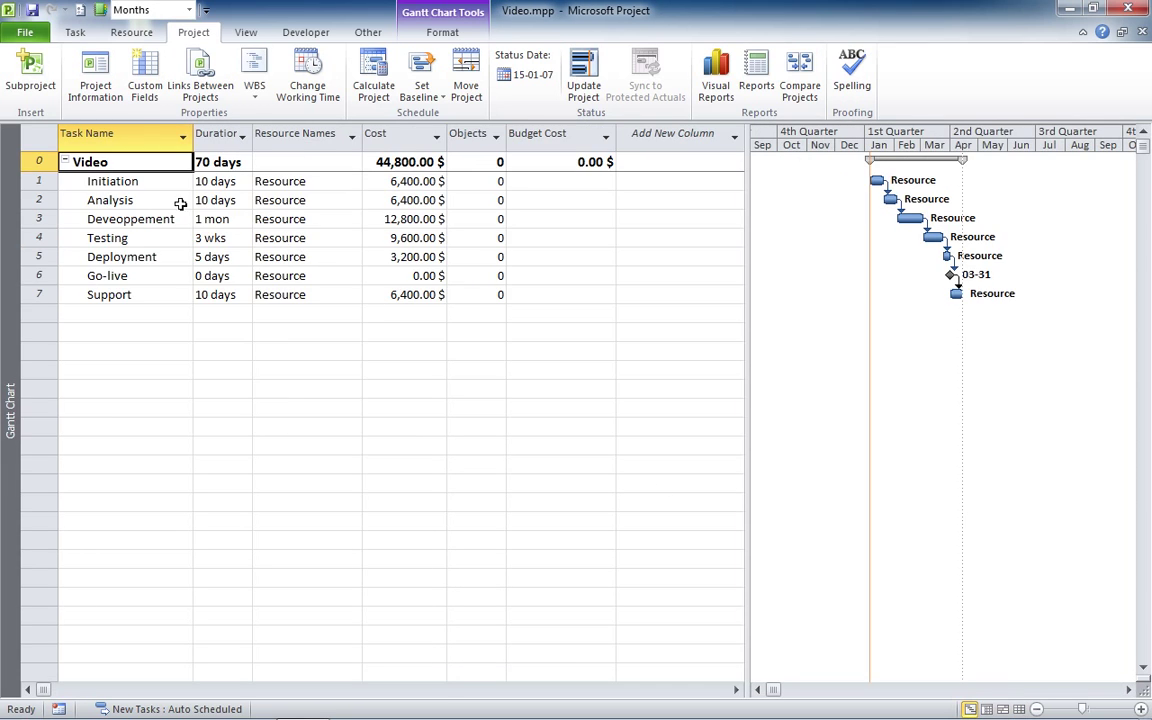
left_click(40, 164)
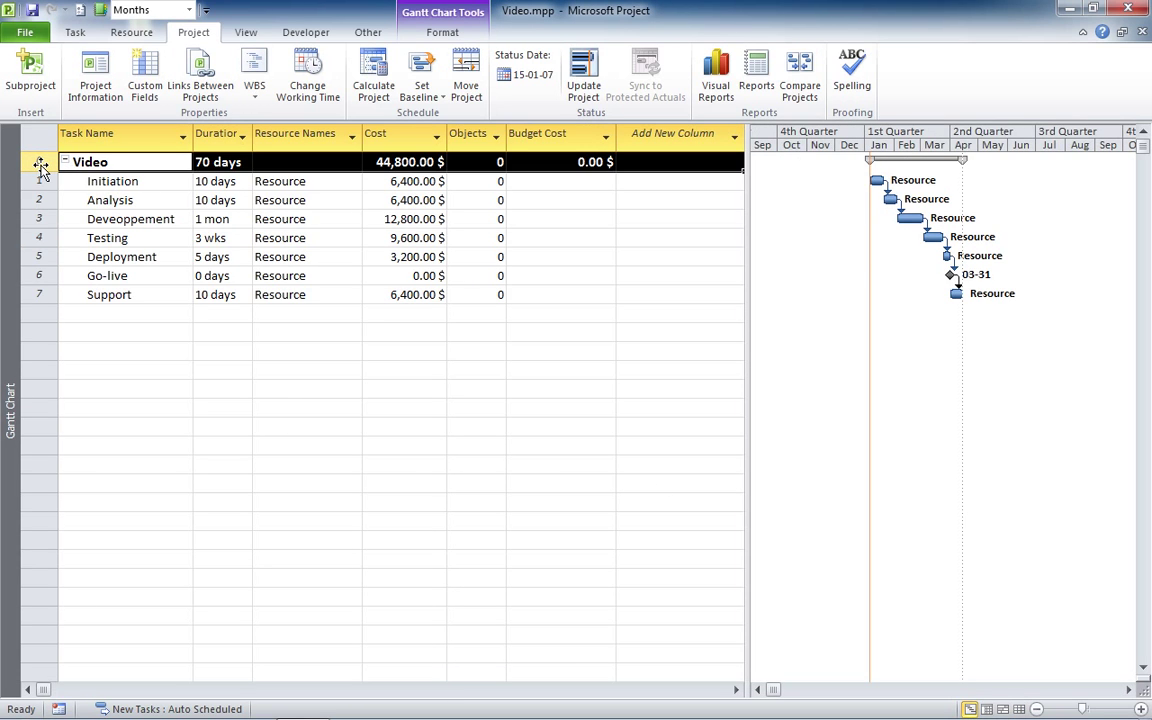
left_click(131, 32)
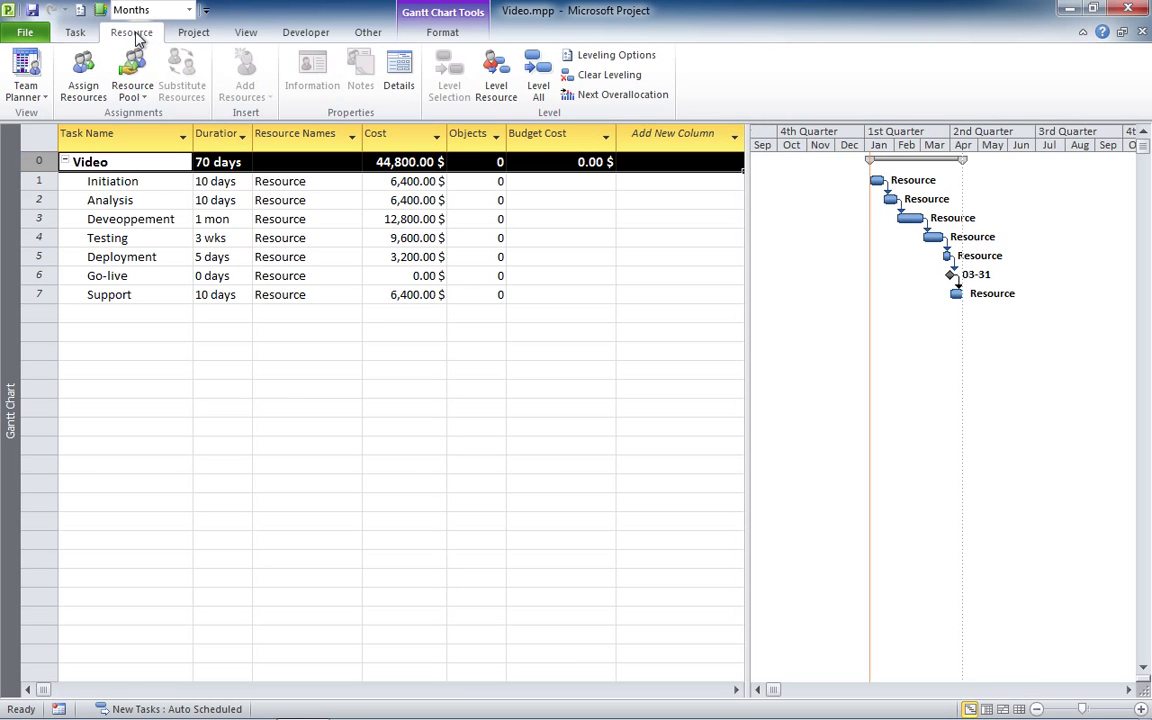
left_click(83, 80)
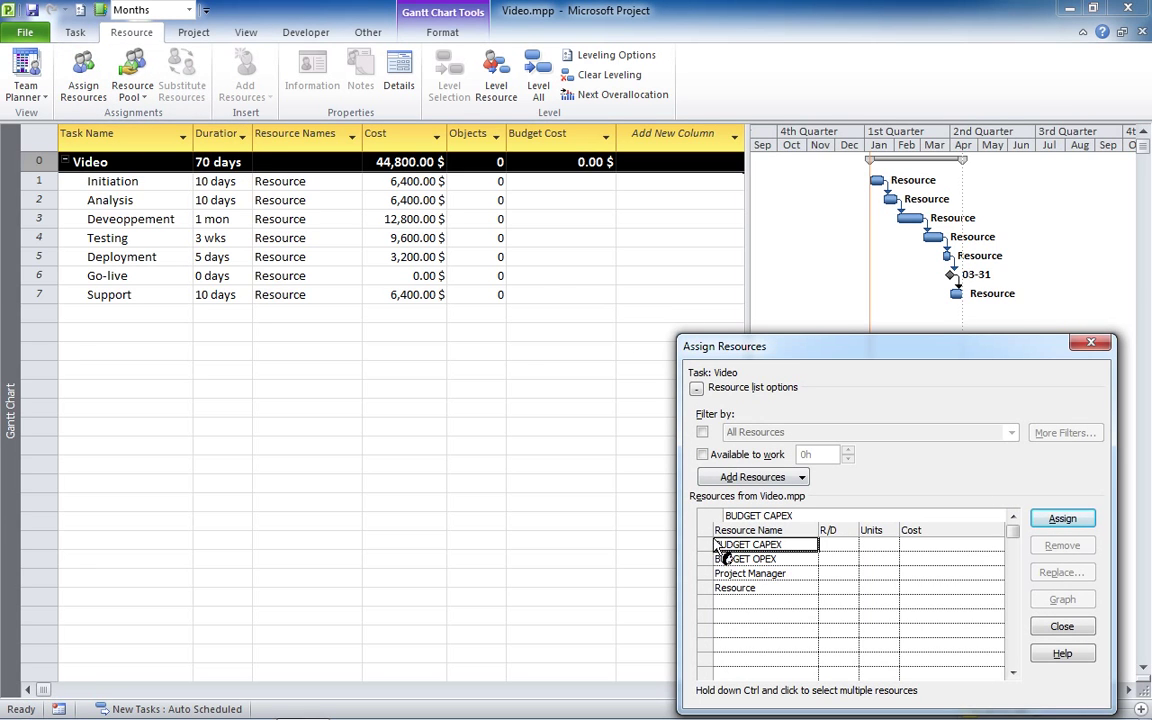
left_click_drag(715, 548, 905, 538)
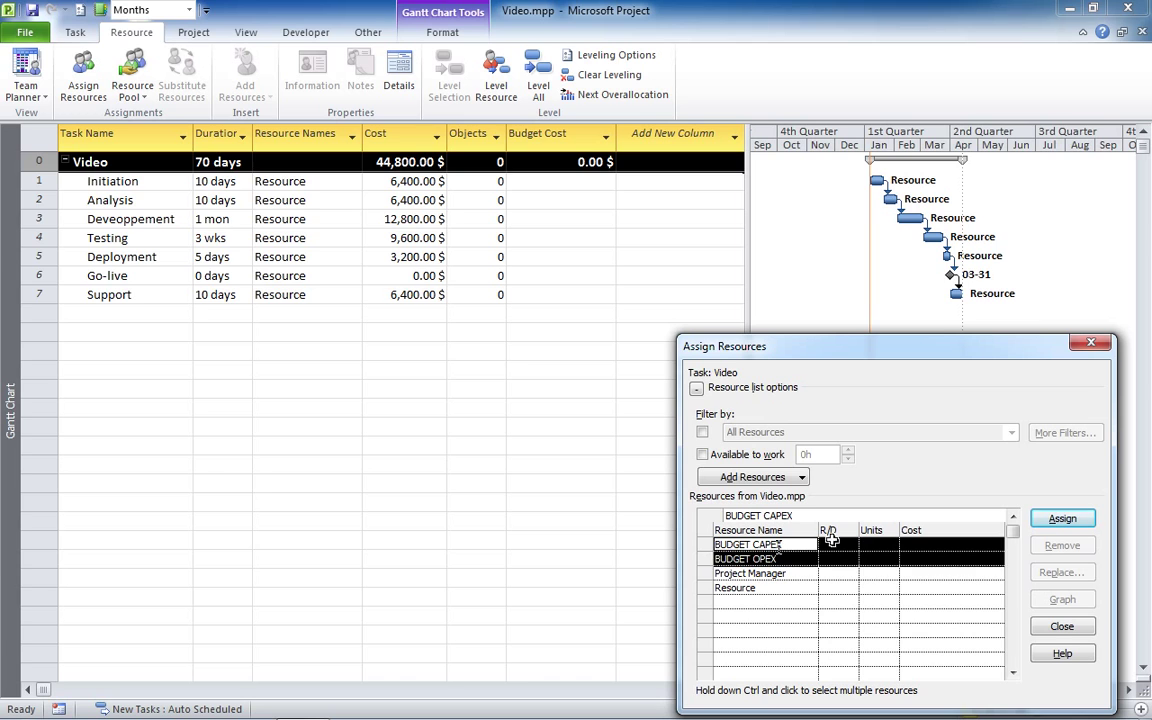
left_click(1086, 520)
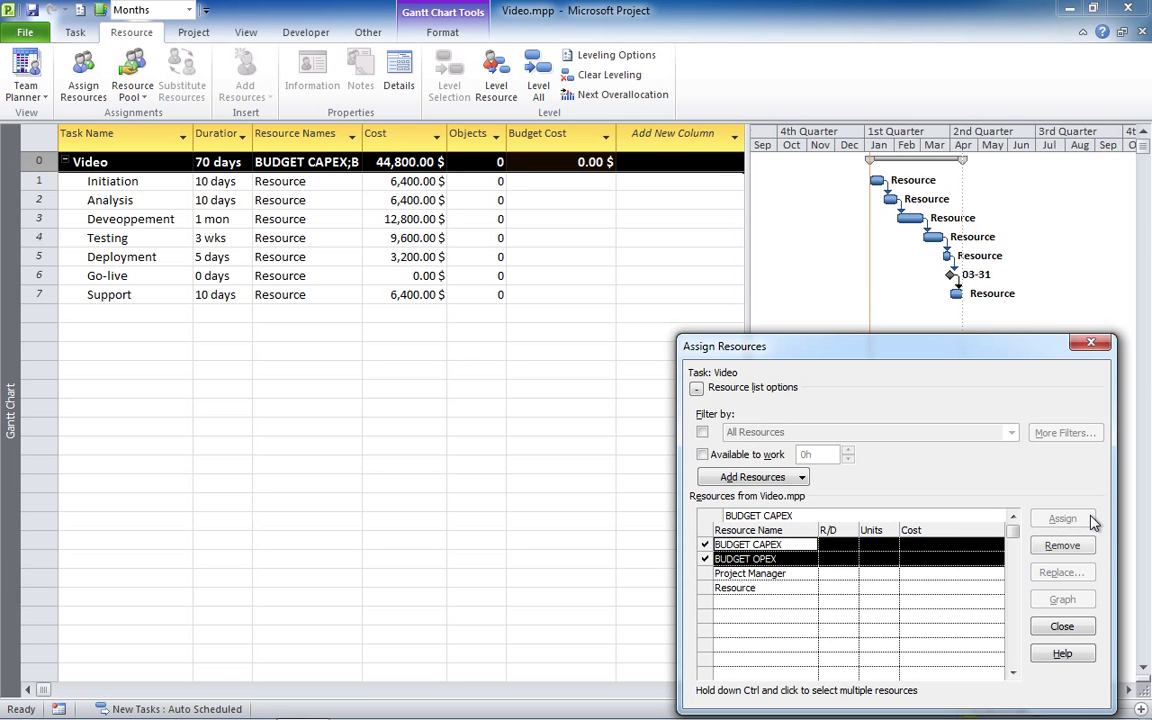
left_click(1062, 626)
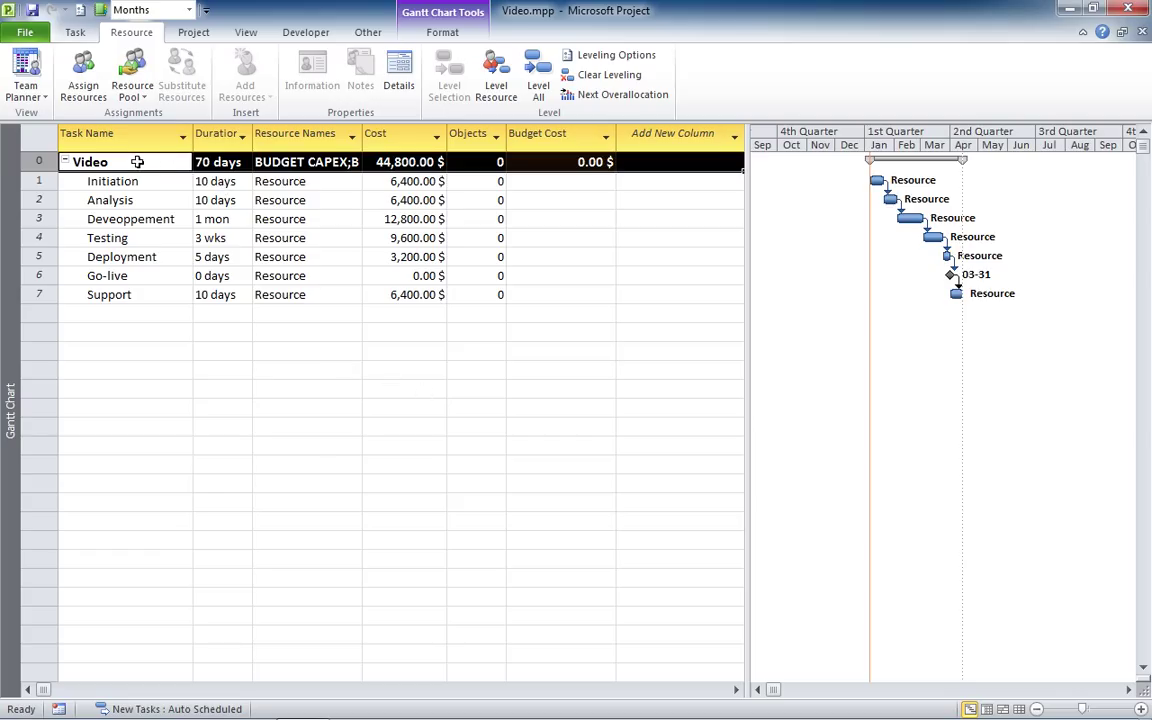
left_click(580, 164)
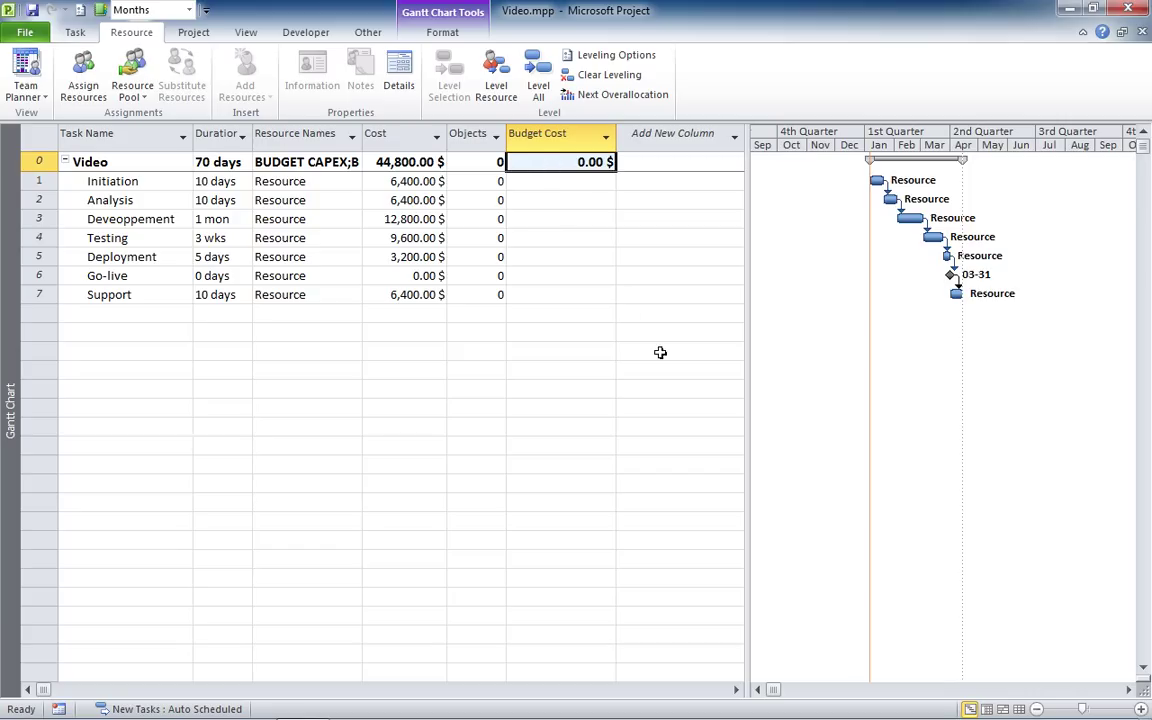
Step: In Task Usage, enter Budget Cost 22000 for BUDGET OPEX and 24000 for BUDGET CAPEX
left_click(987, 709)
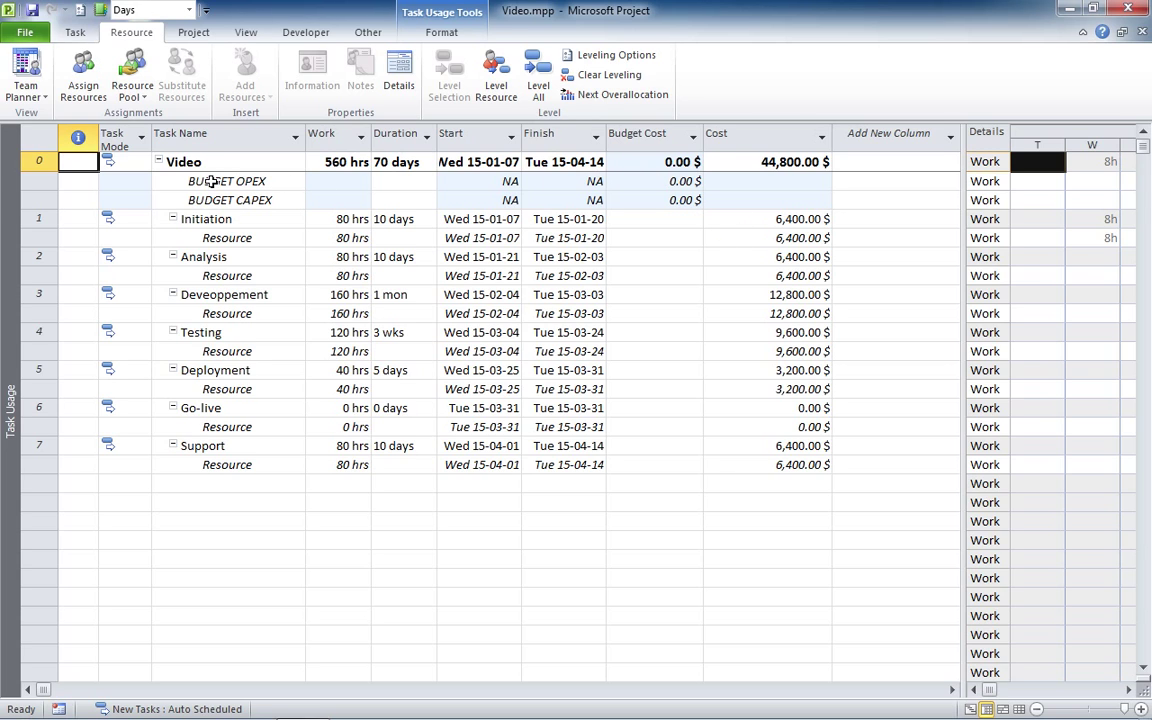
left_click(668, 182)
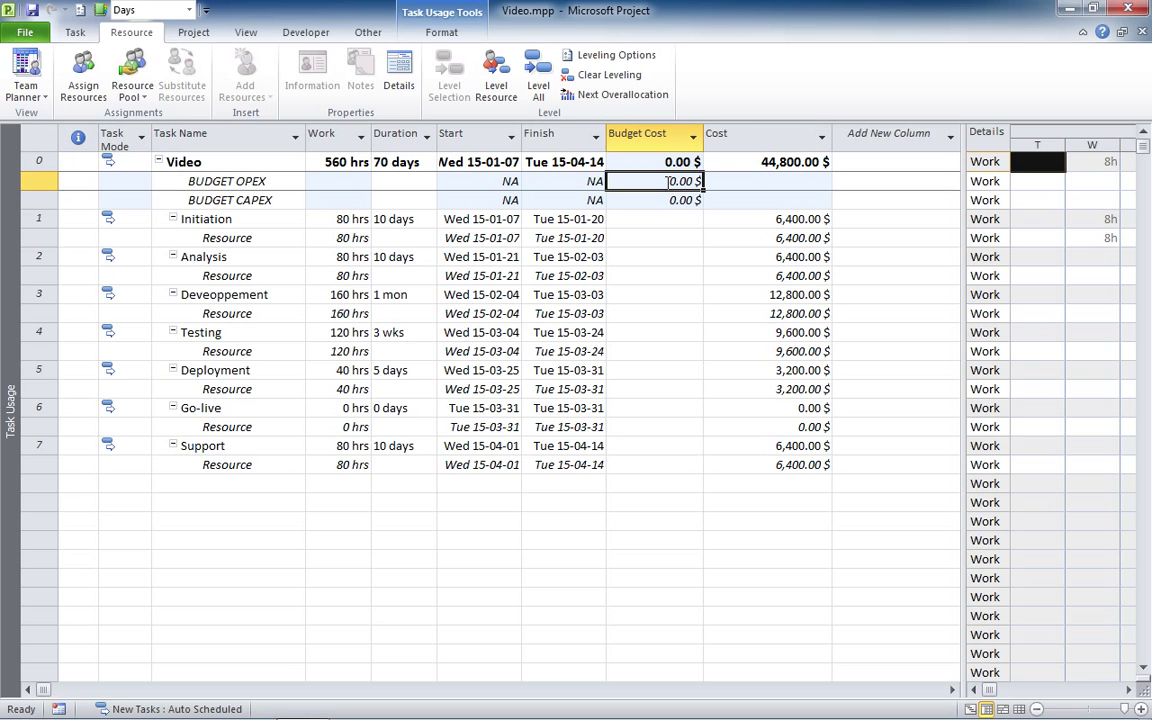
type("22000")
key("Return")
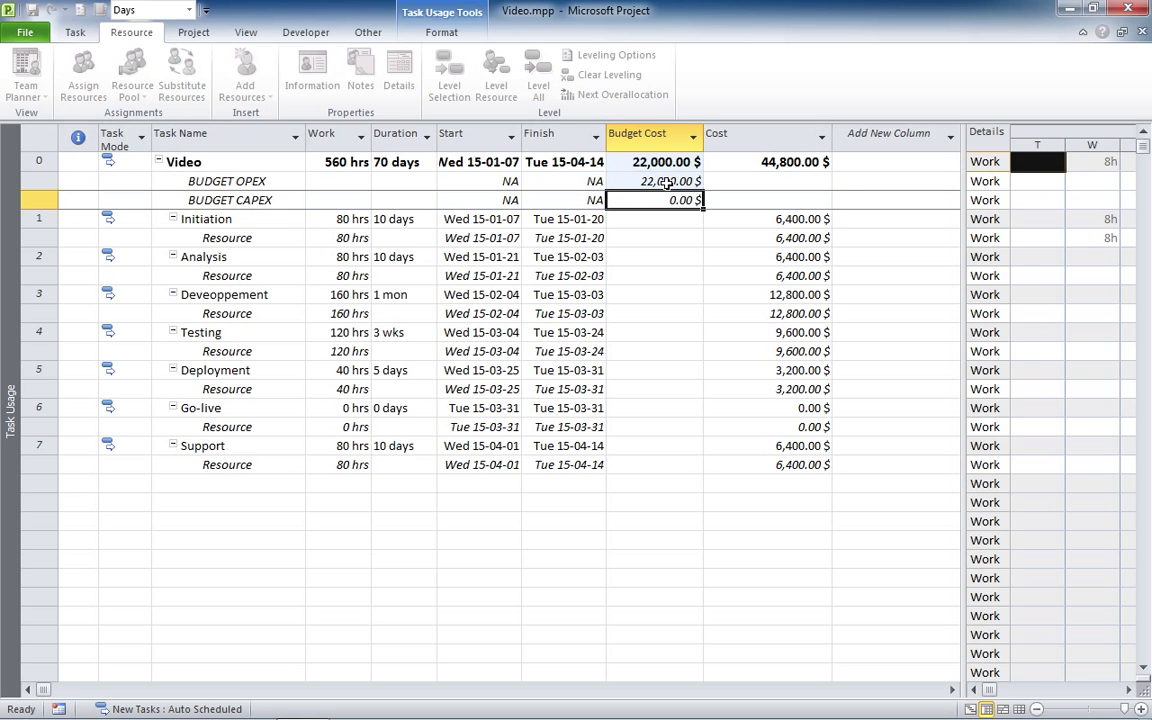
type("24000")
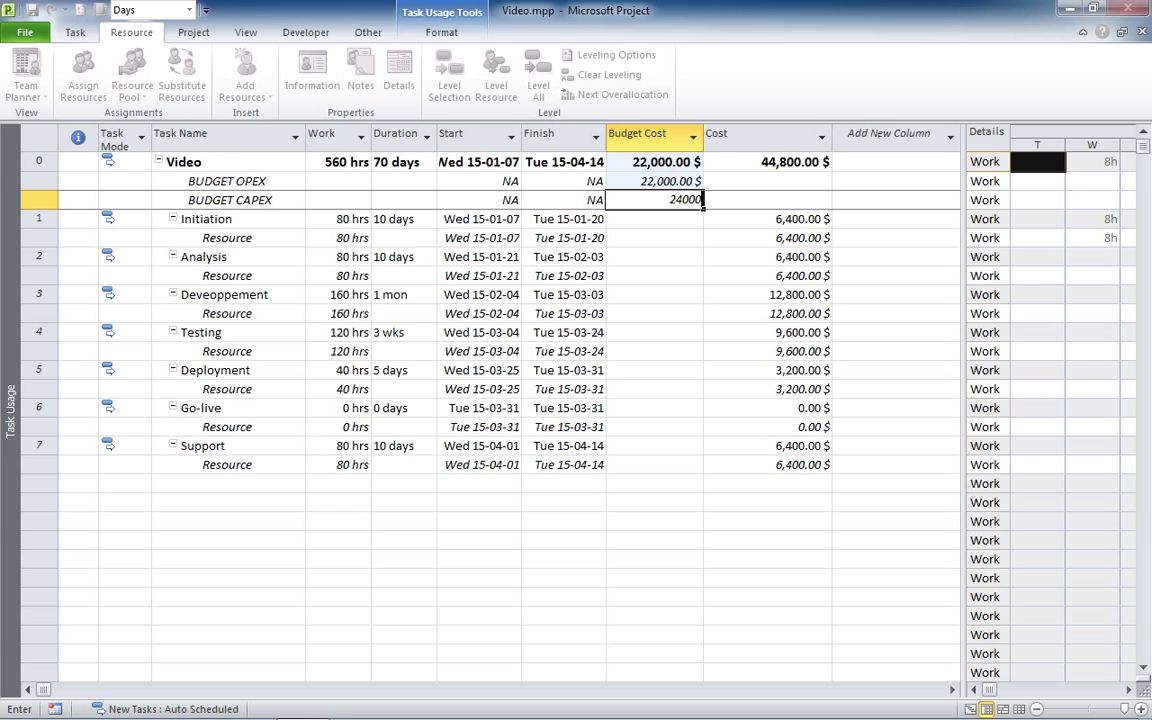
key("Return")
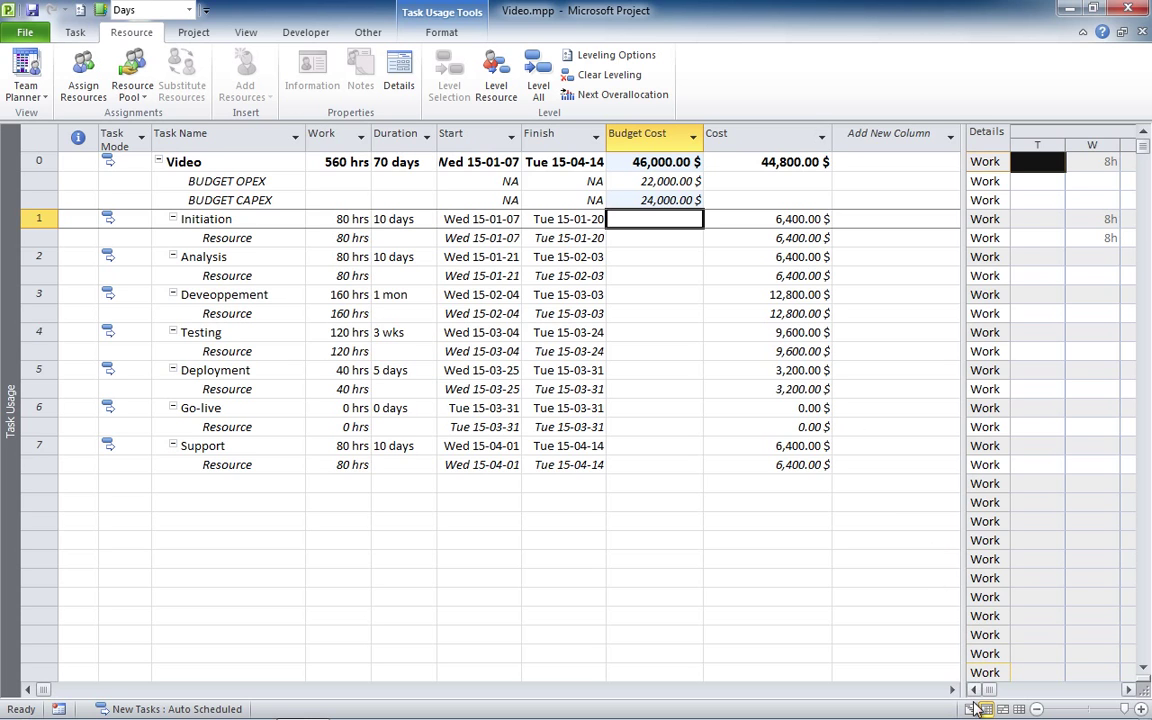
left_click(972, 708)
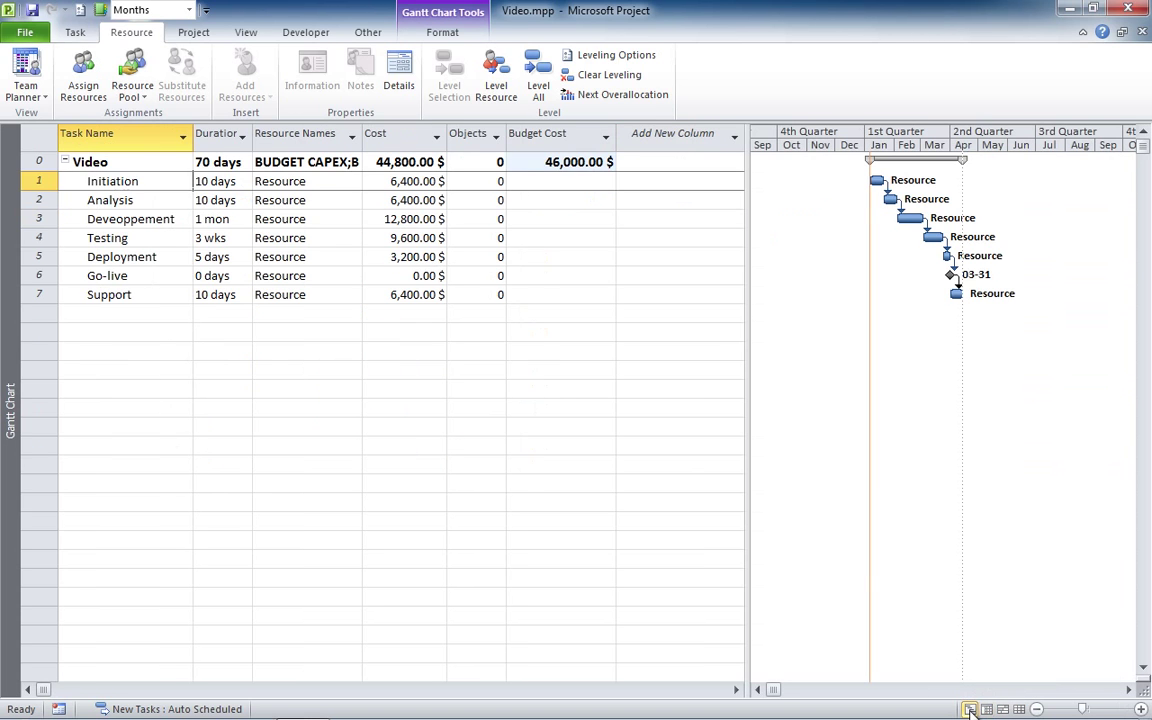
left_click(551, 162)
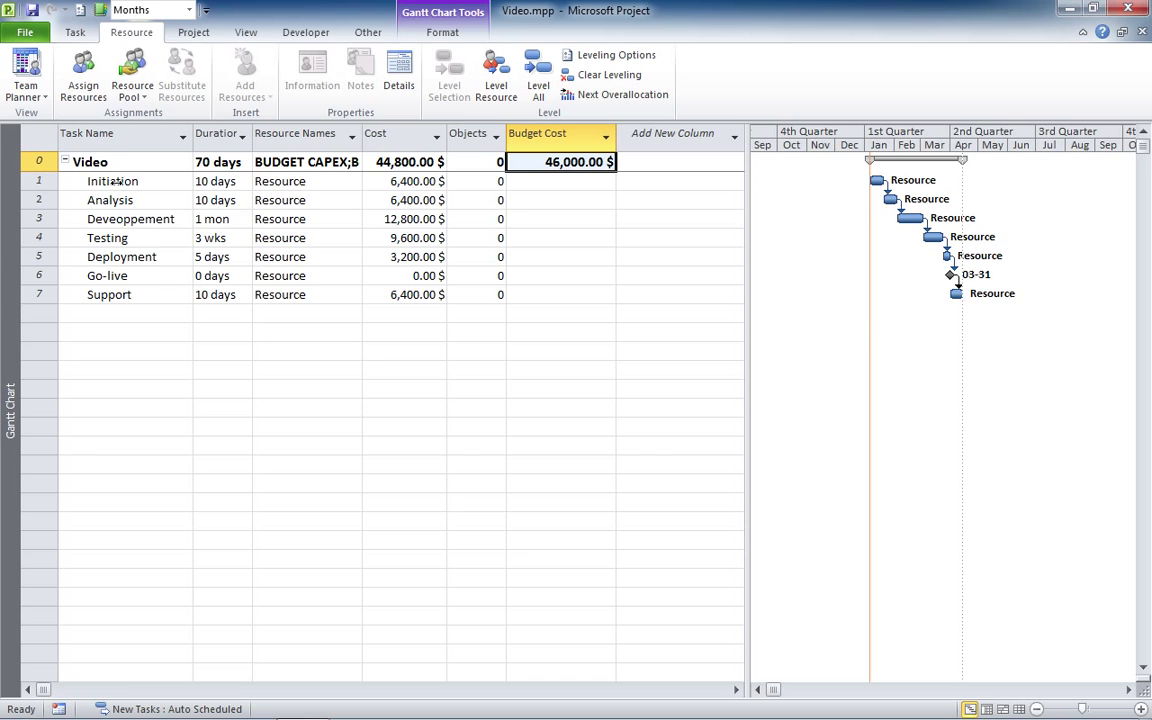
key("Home")
key("Down")
key("Down")
key("Down")
key("Down")
key("Down")
key("Down")
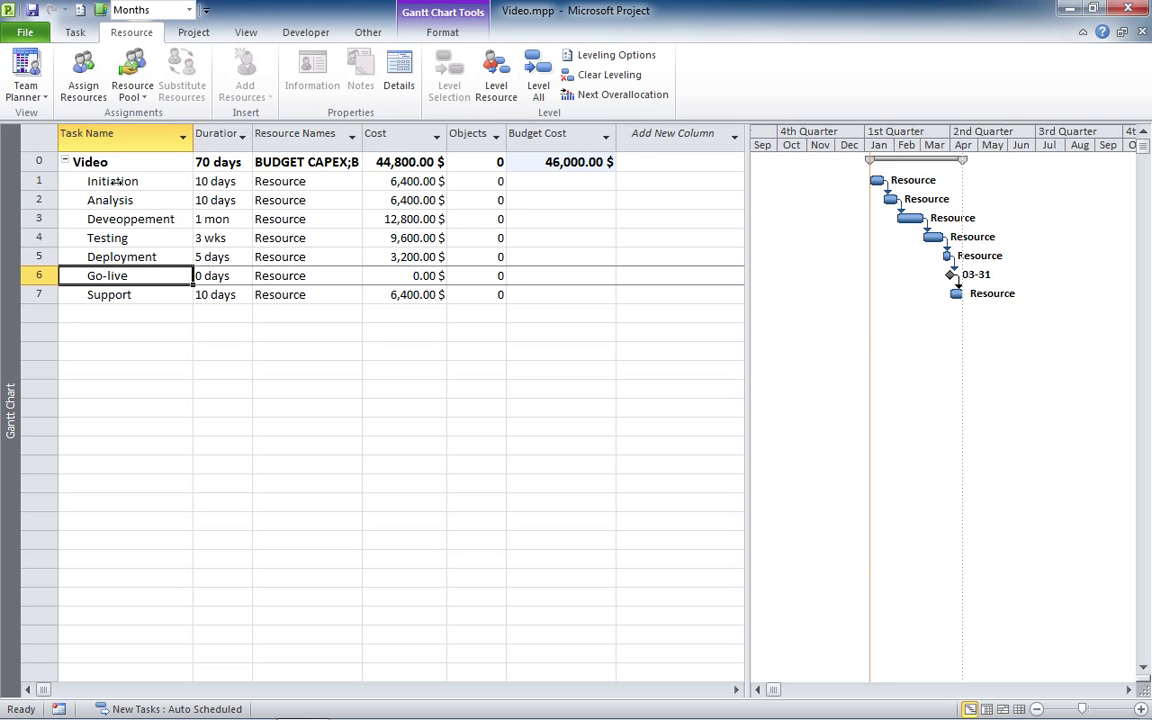
key("Down")
key("Up")
key("Up")
key("Up")
key("Up")
key("Up")
key("Up")
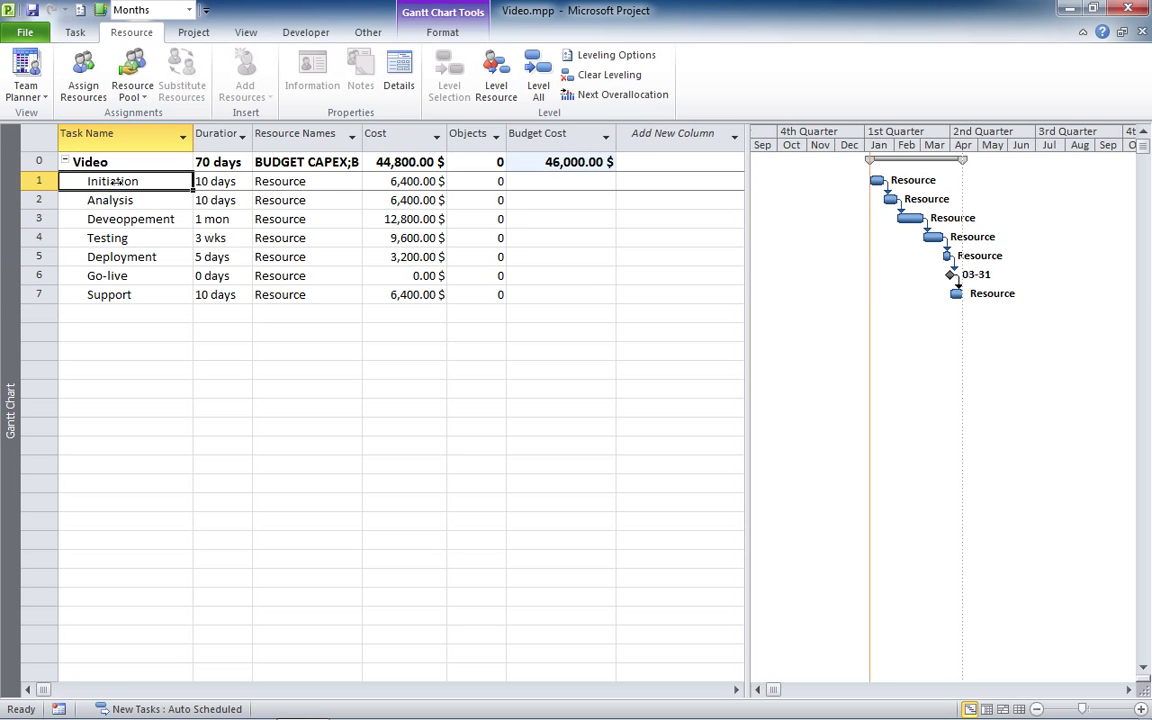
Step: Rename the Text1 custom task field to OC
left_click(190, 34)
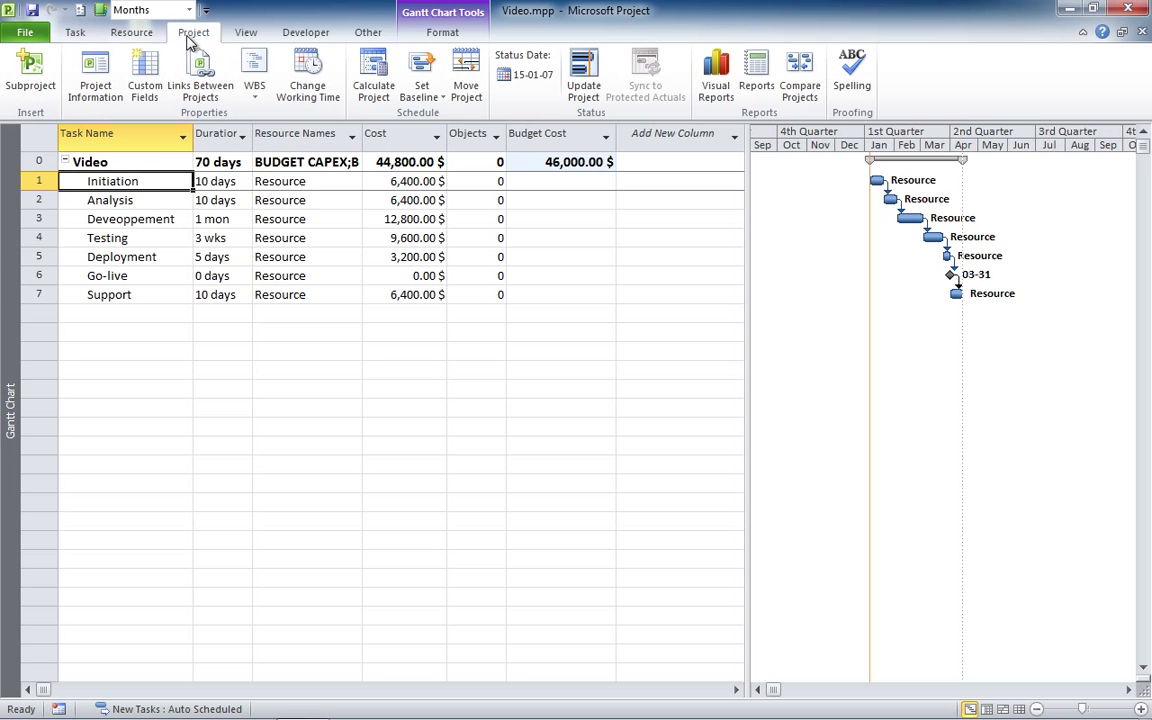
left_click(145, 70)
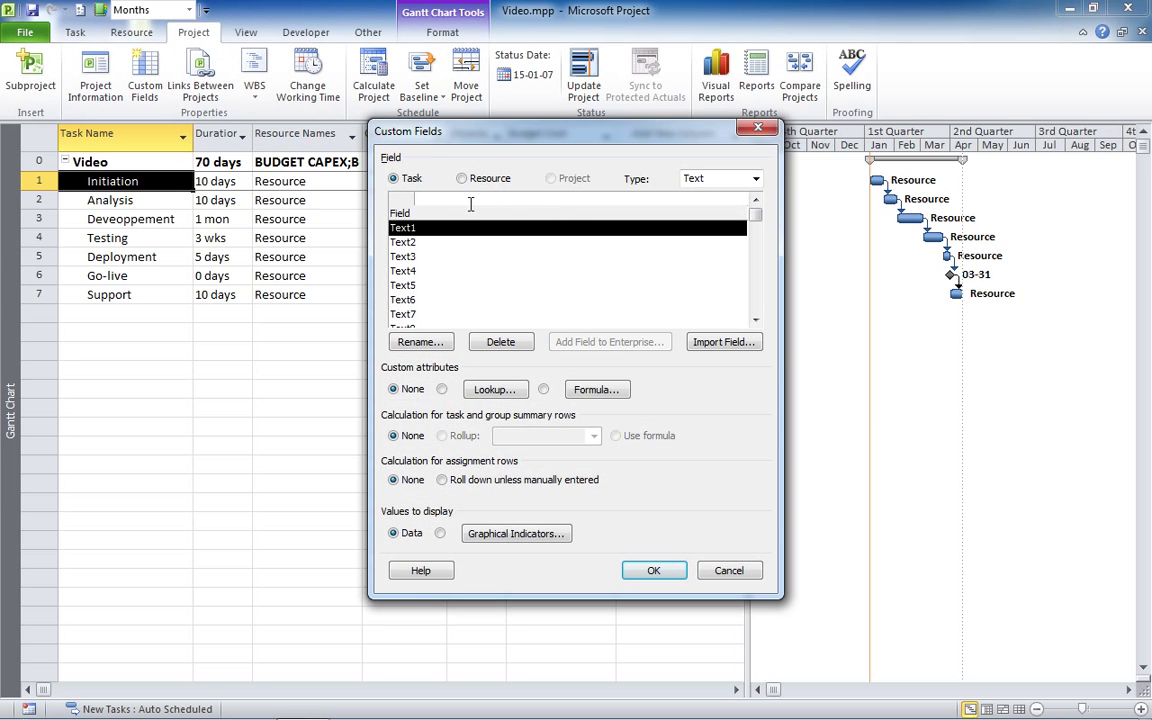
left_click(452, 200)
type("OC")
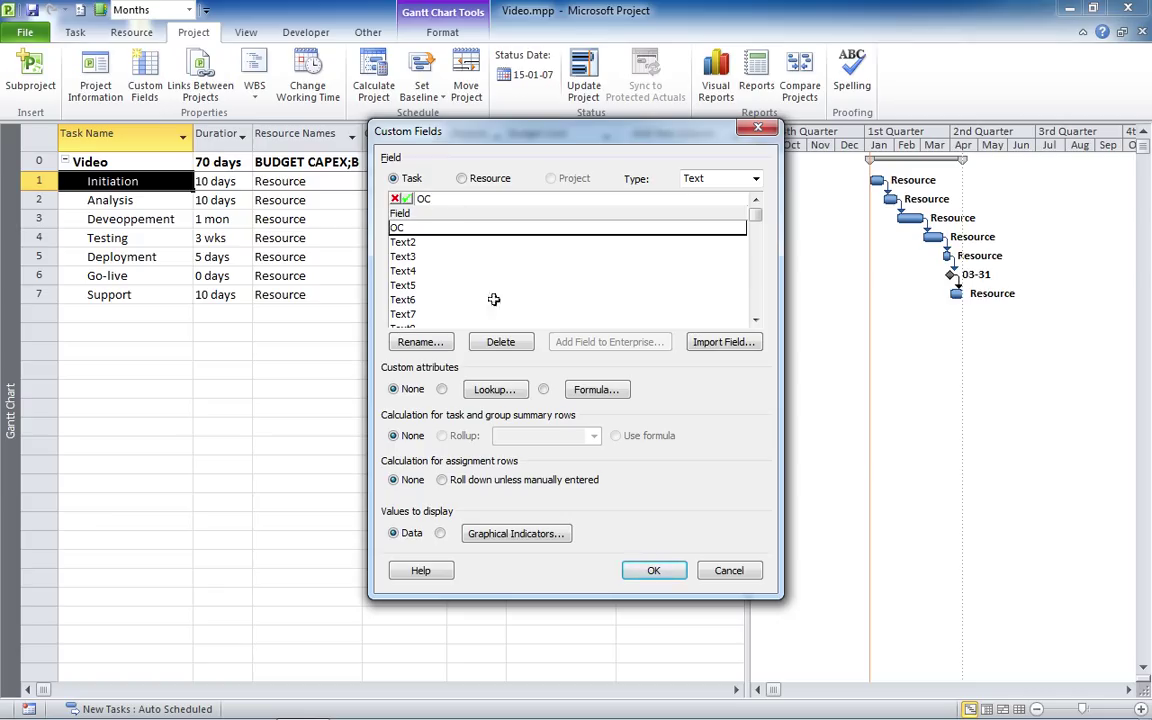
Step: Give OC a lookup list with the values OPEX and CAPEX
left_click(442, 389)
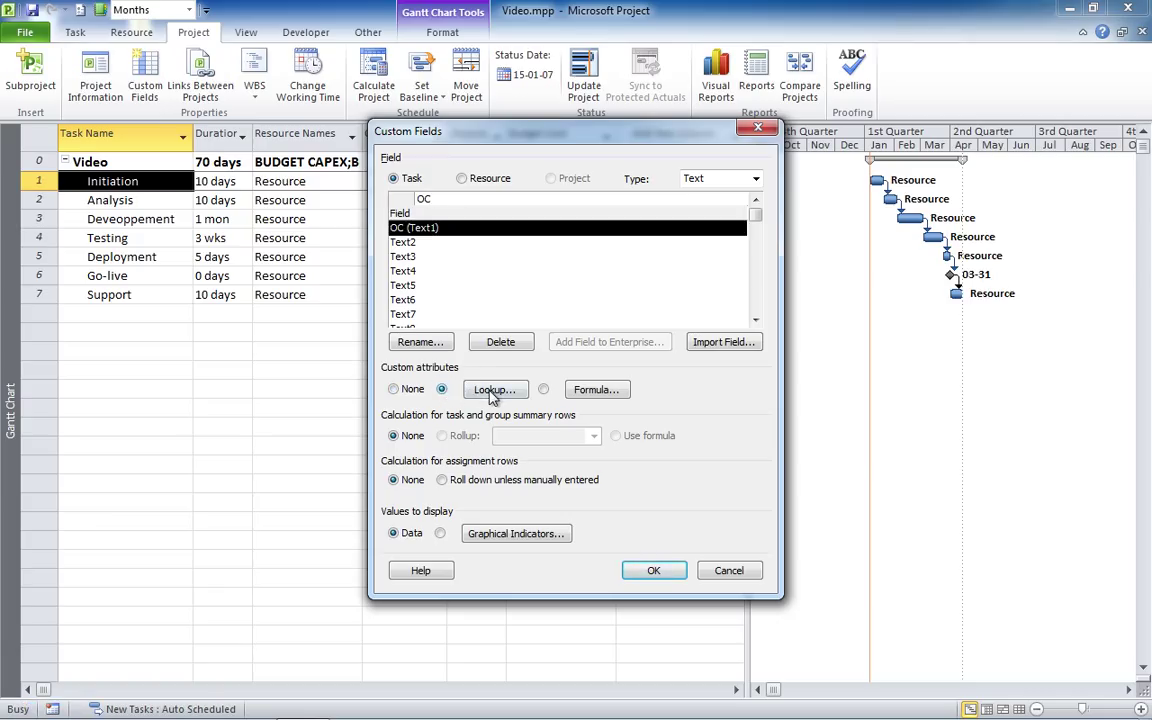
left_click(492, 390)
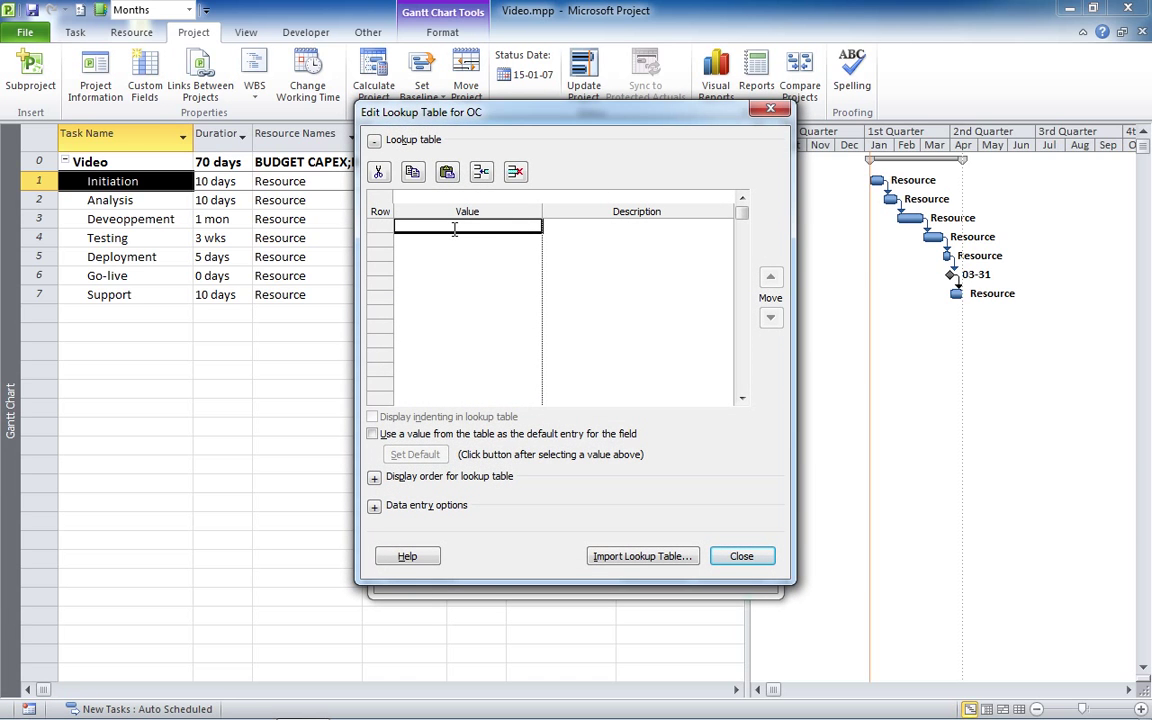
type("OPEX")
key("Return")
type("CAPEX")
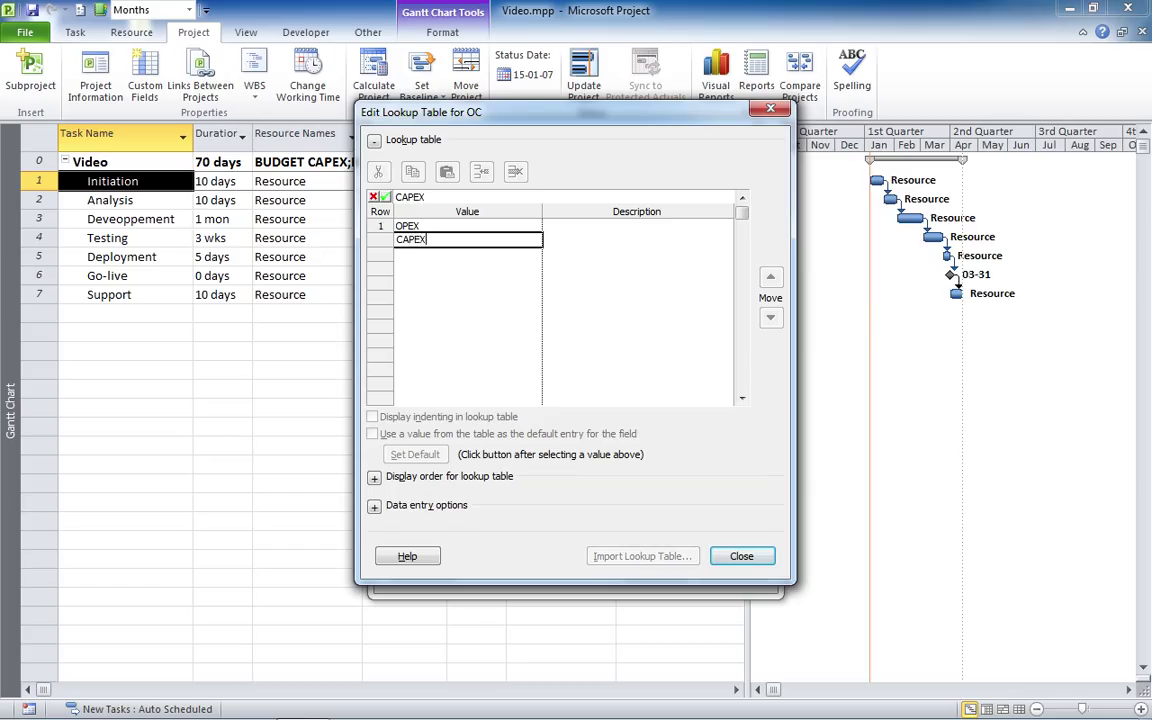
Step: Describe OPEX as 'Operationnal expenses' and CAPEX as 'Capital investments' in the lookup list
left_click(574, 226)
type("O")
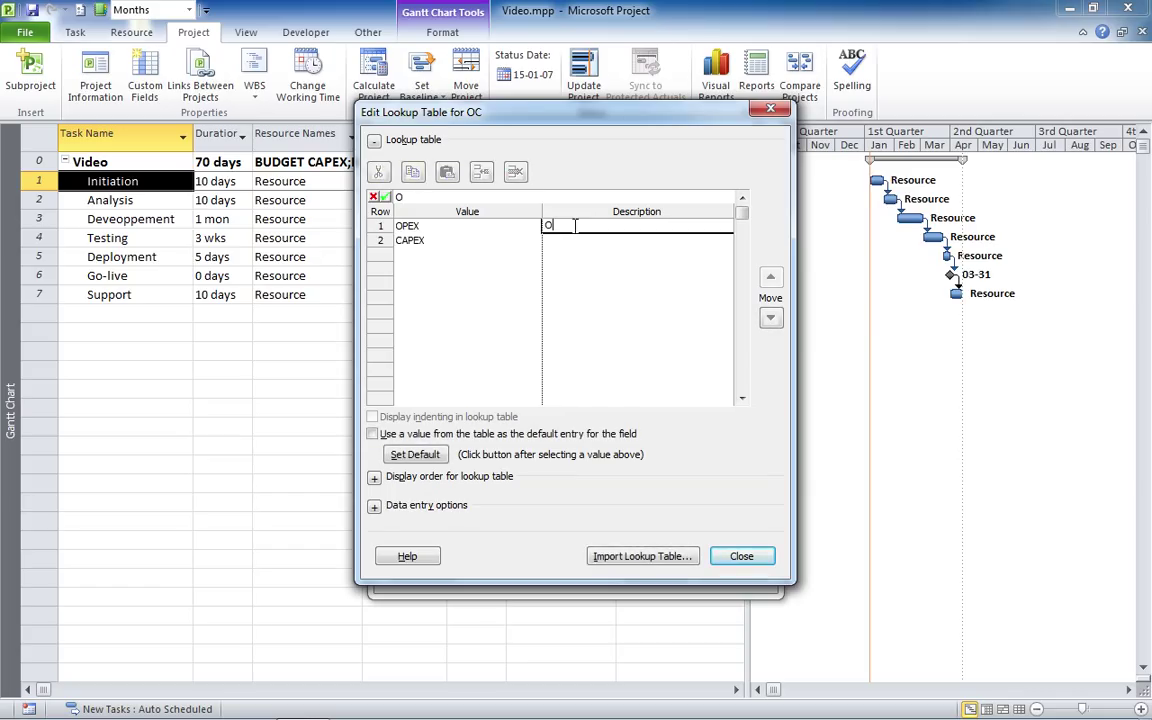
type("perationnal expenses")
key("Return")
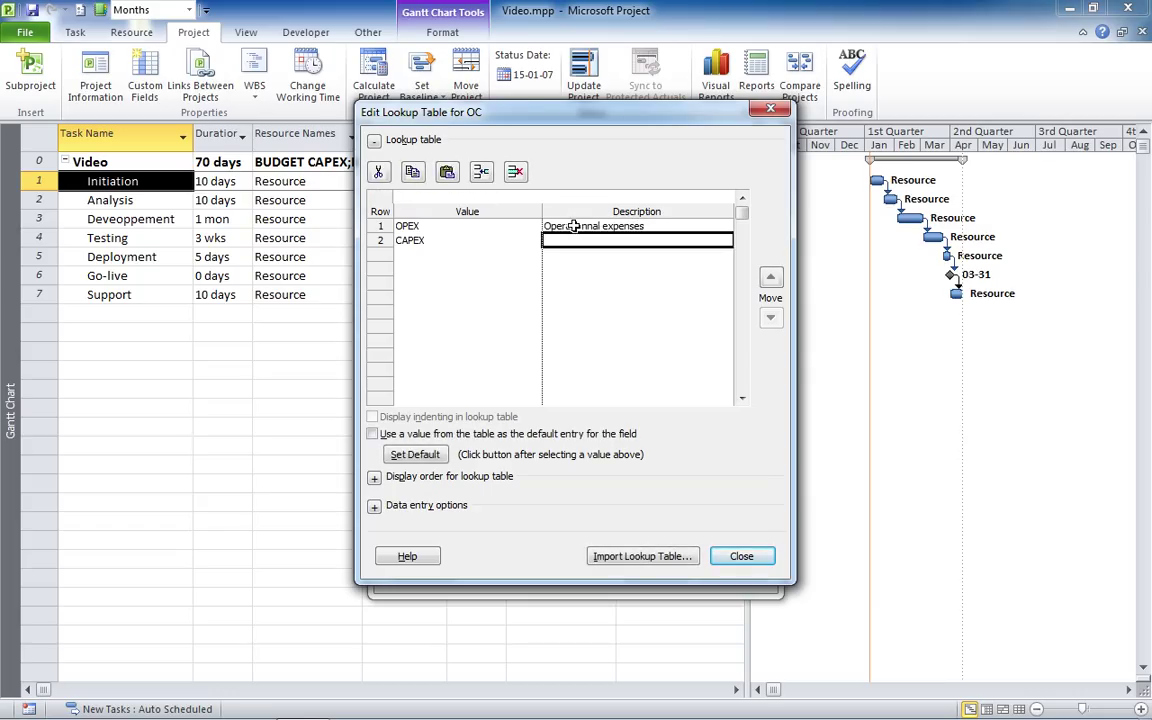
type("Capital i")
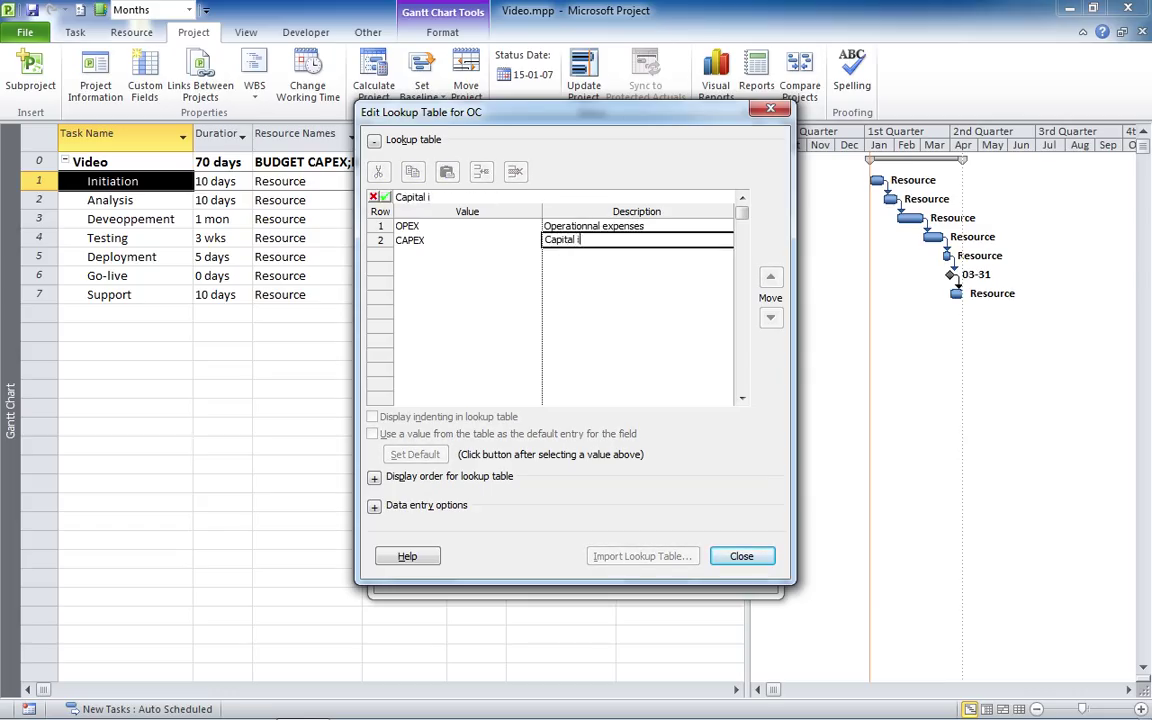
type("nvestments")
key("Return")
left_click(574, 226)
left_click(575, 241)
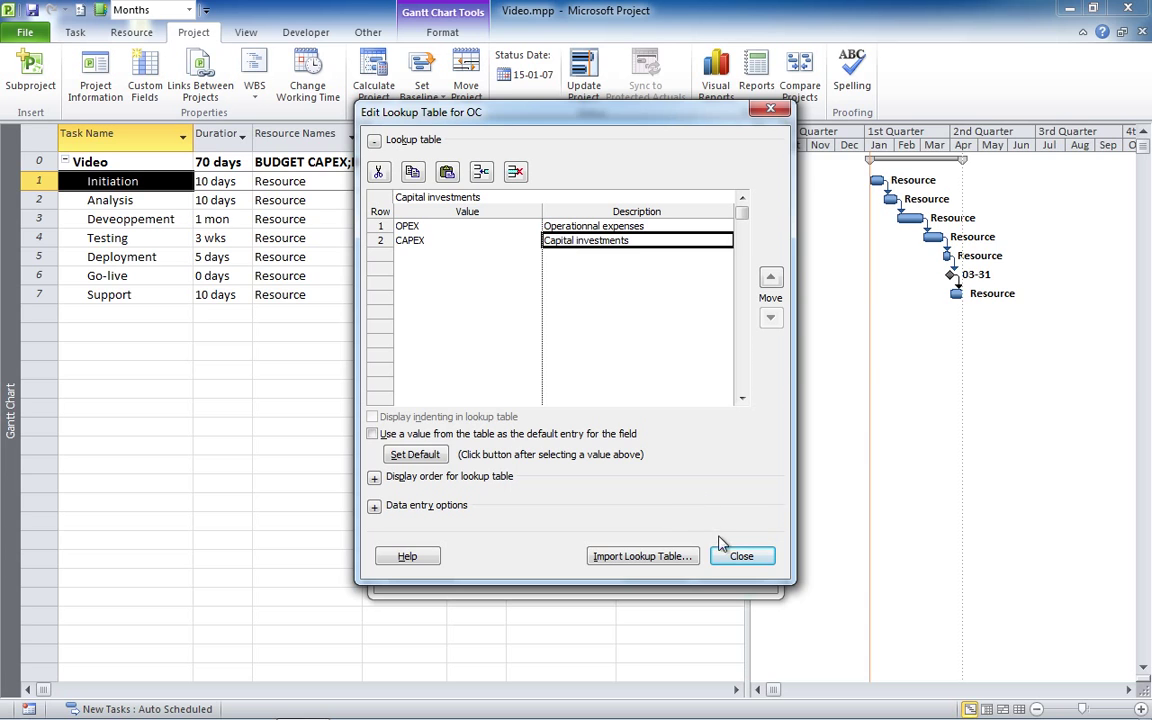
left_click(740, 556)
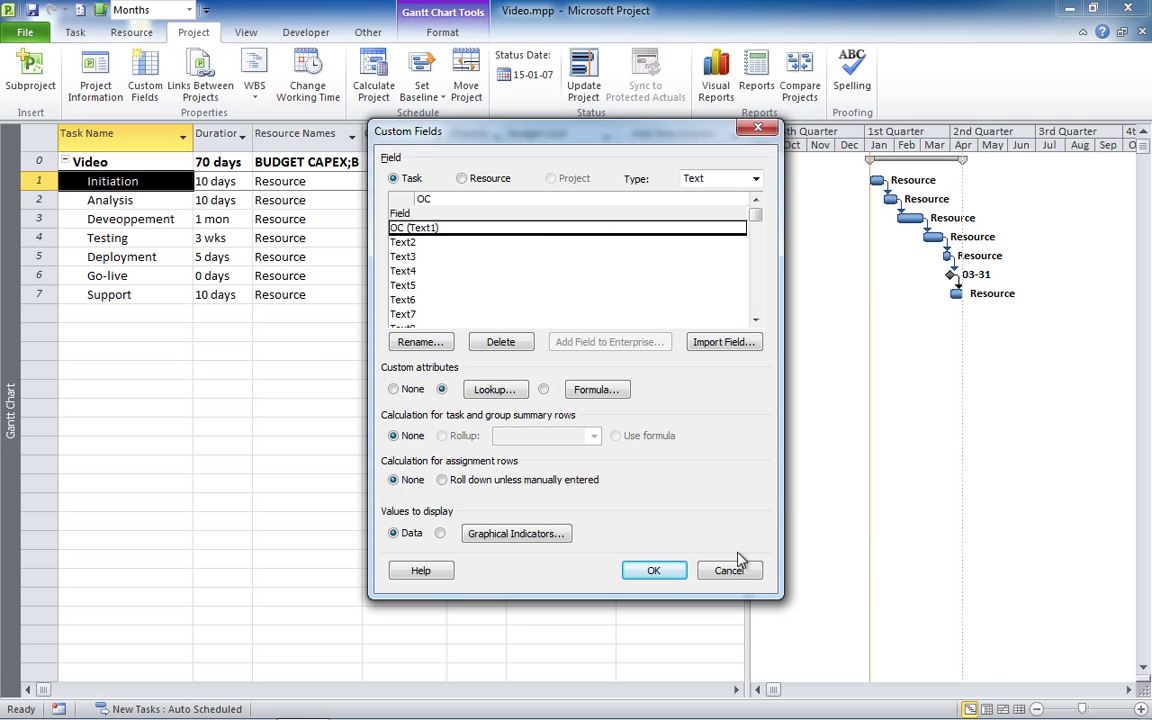
Step: Roll OC values down to assignments, confirm, and insert a new column before Duration
left_click(445, 481)
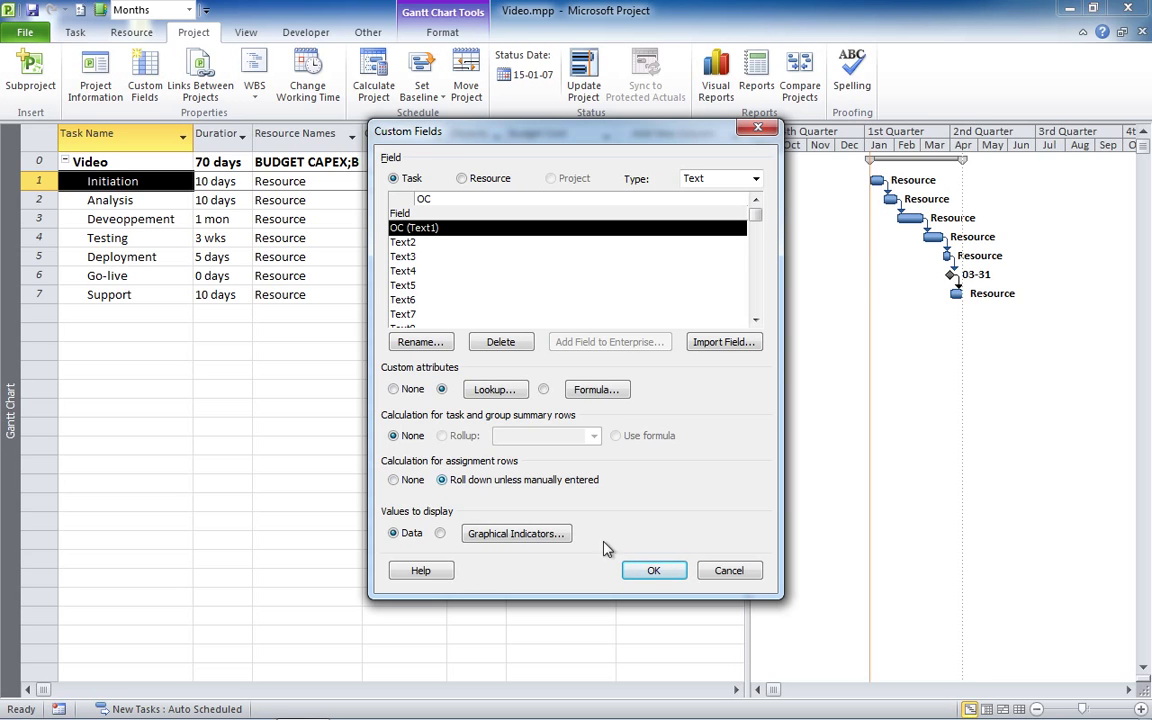
left_click(656, 570)
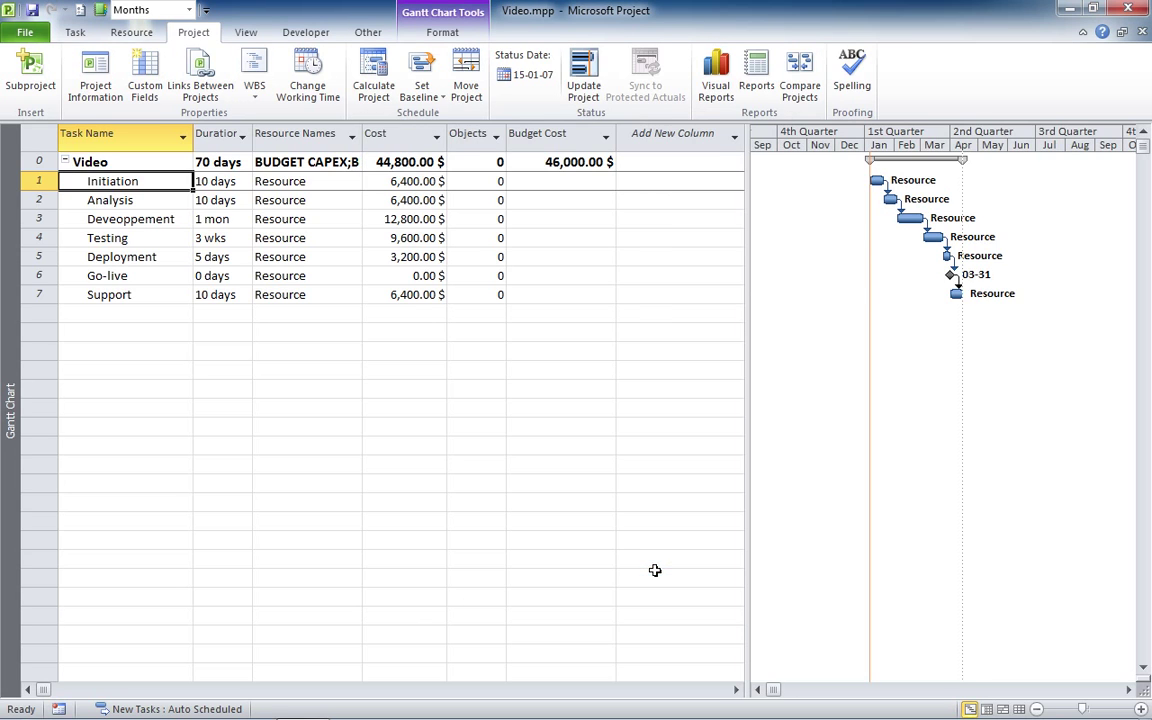
right_click(212, 129)
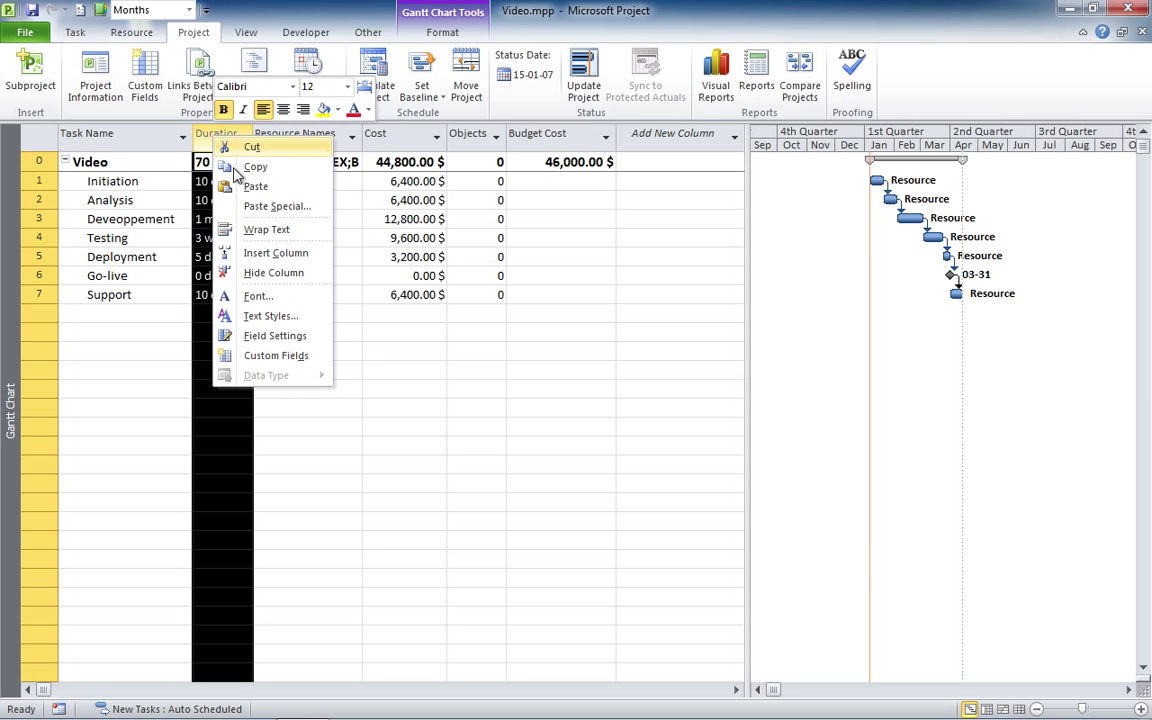
left_click(268, 252)
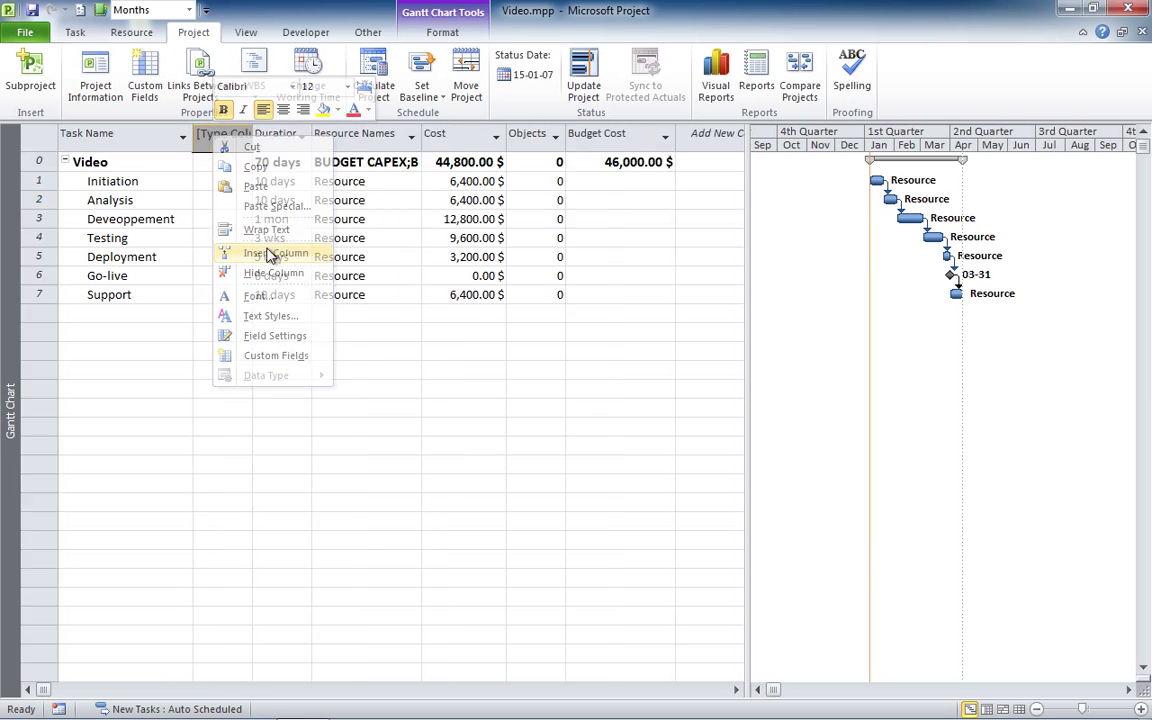
Step: Show the OC column; set Initiation and Analysis to OPEX, Deveoppement to CAPEX
type("OC")
key("Return")
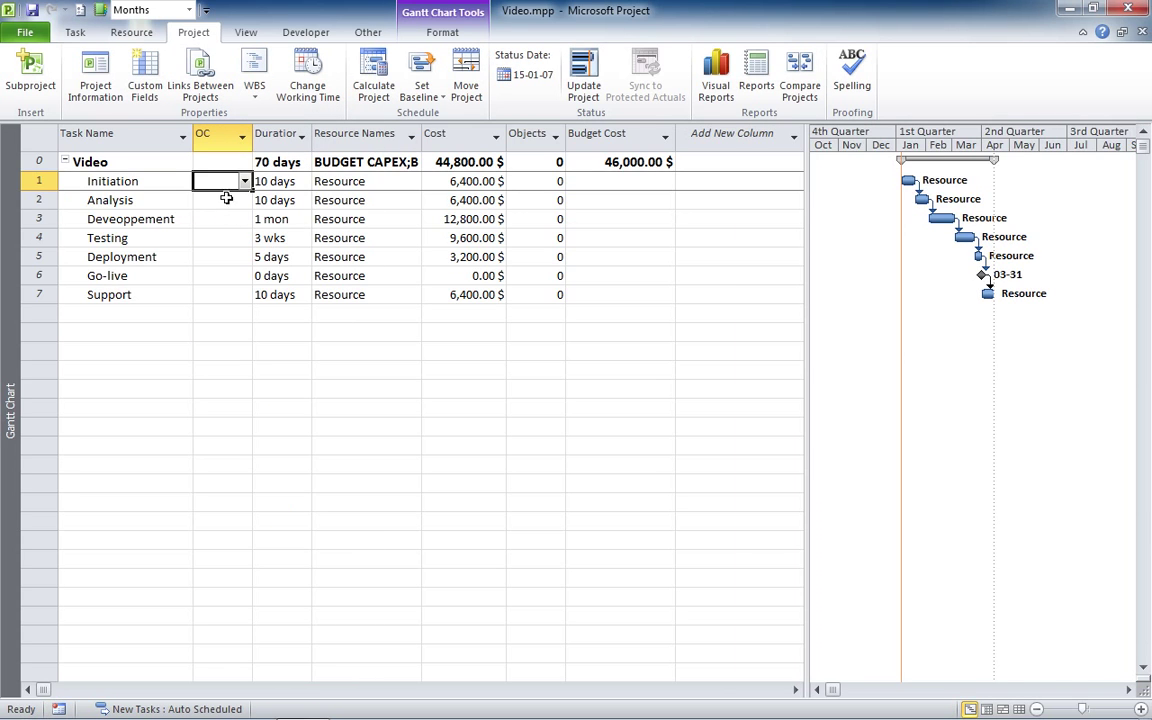
left_click(244, 182)
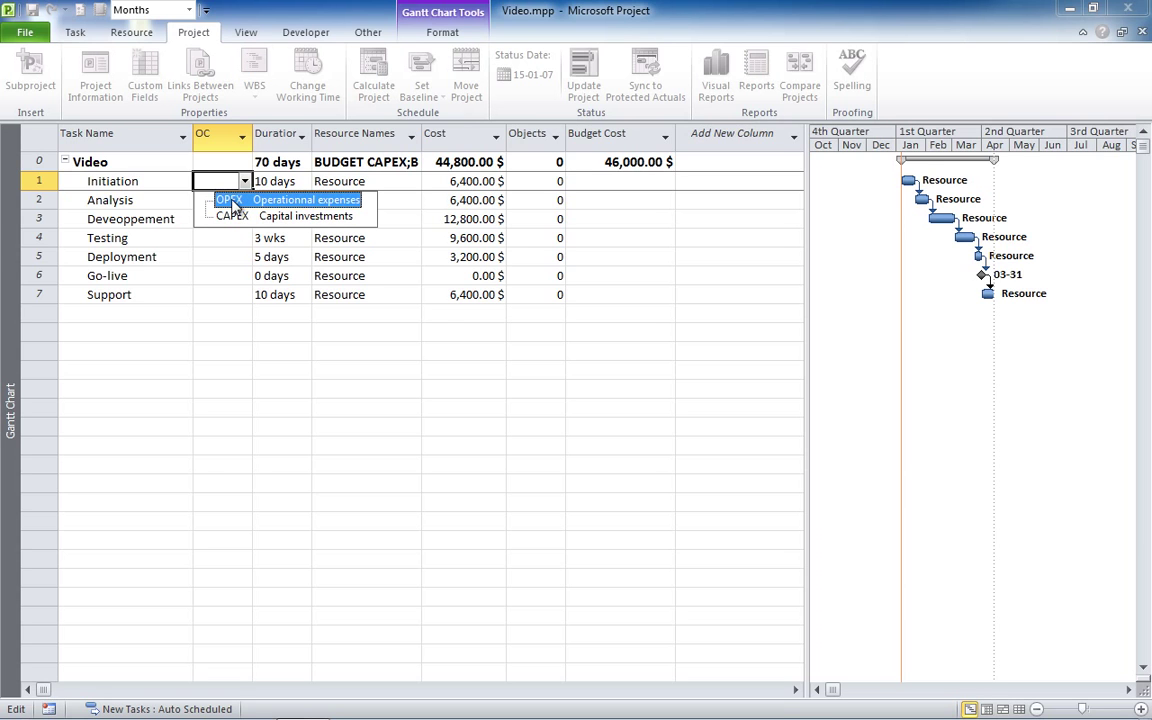
left_click(233, 202)
left_click(224, 200)
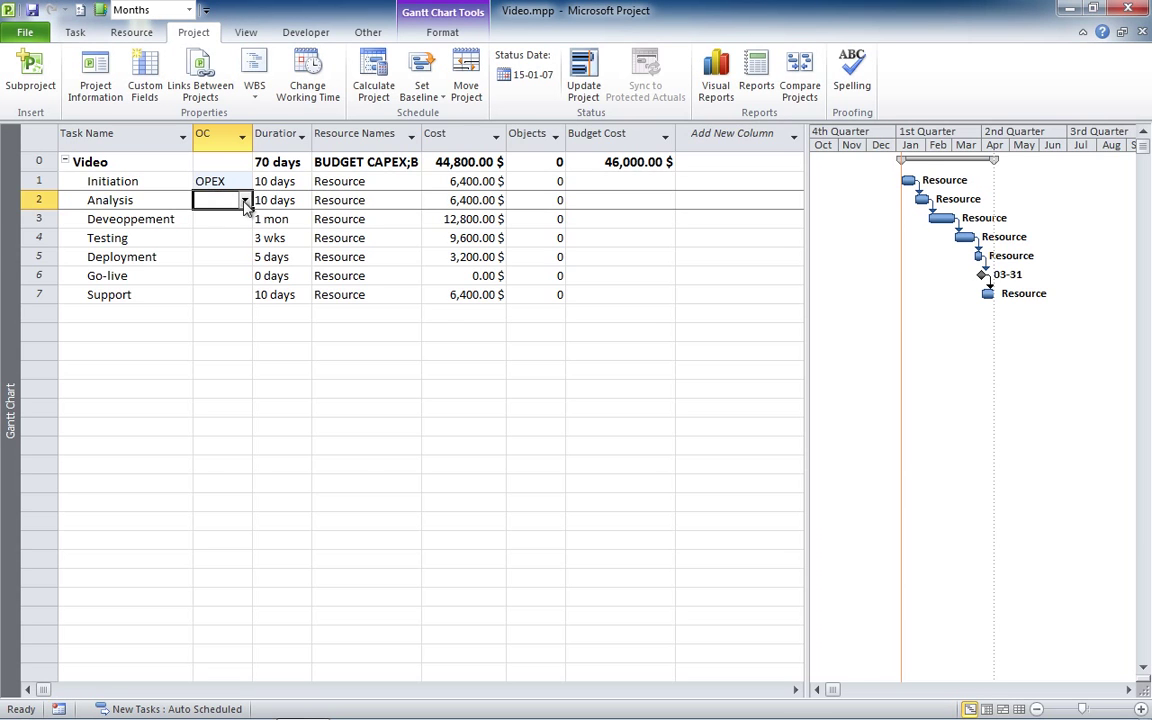
left_click(244, 201)
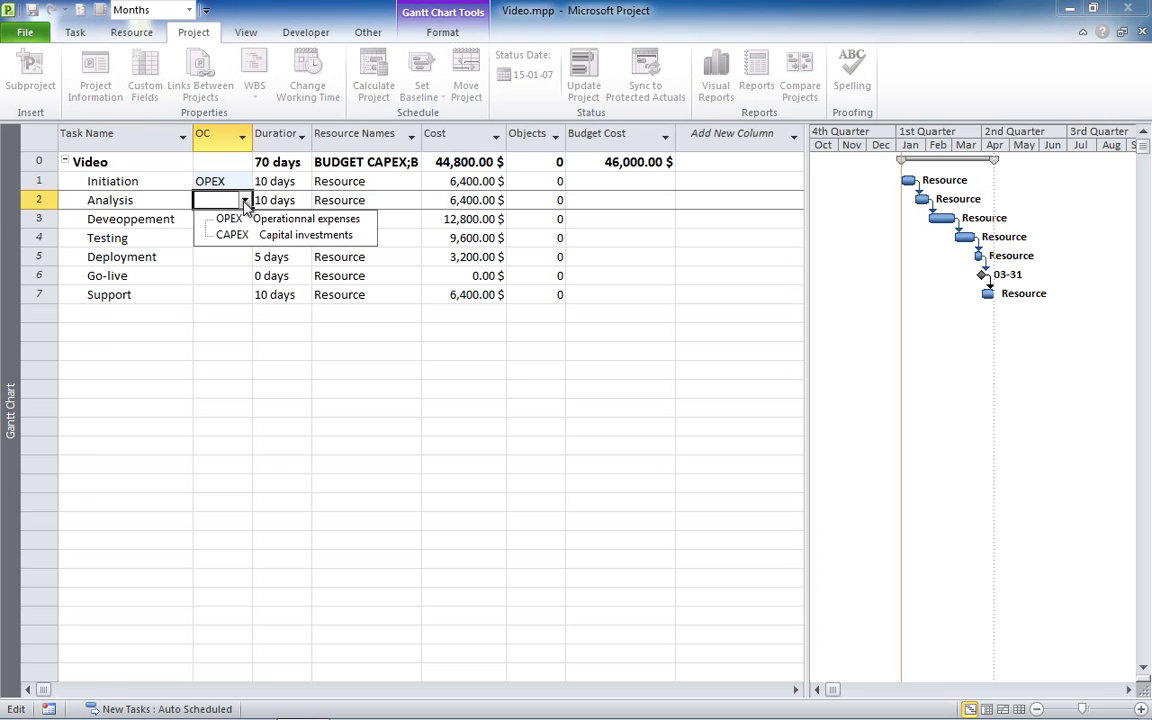
left_click(234, 218)
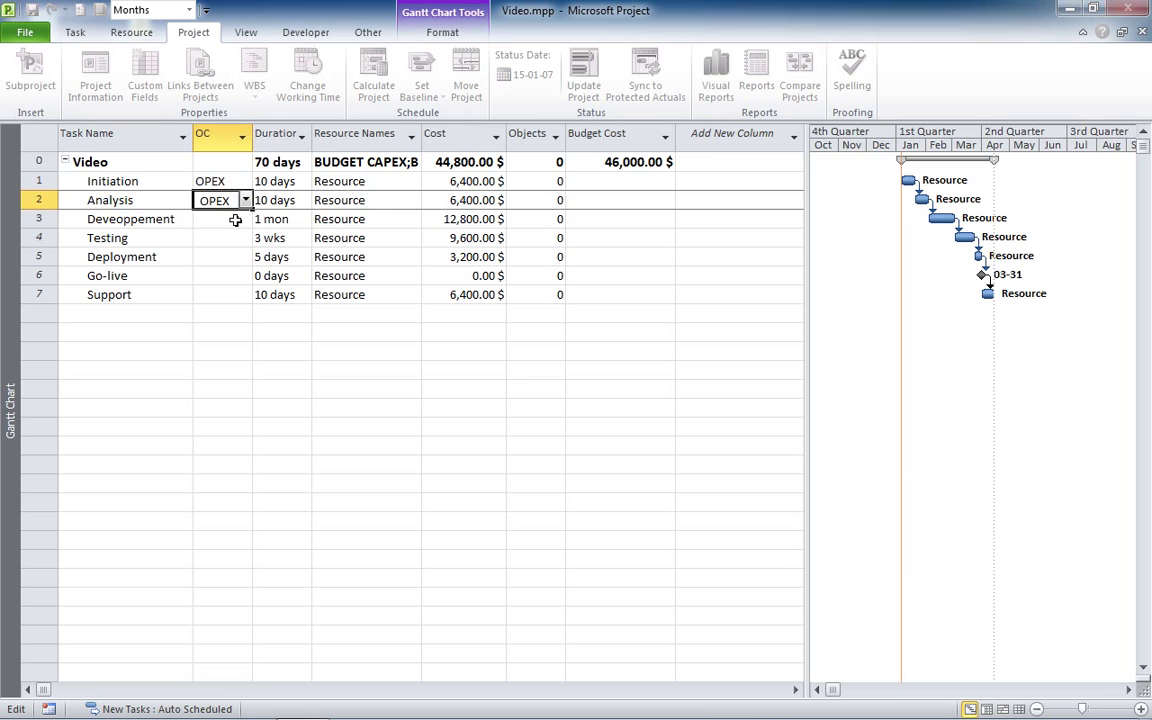
left_click(246, 219)
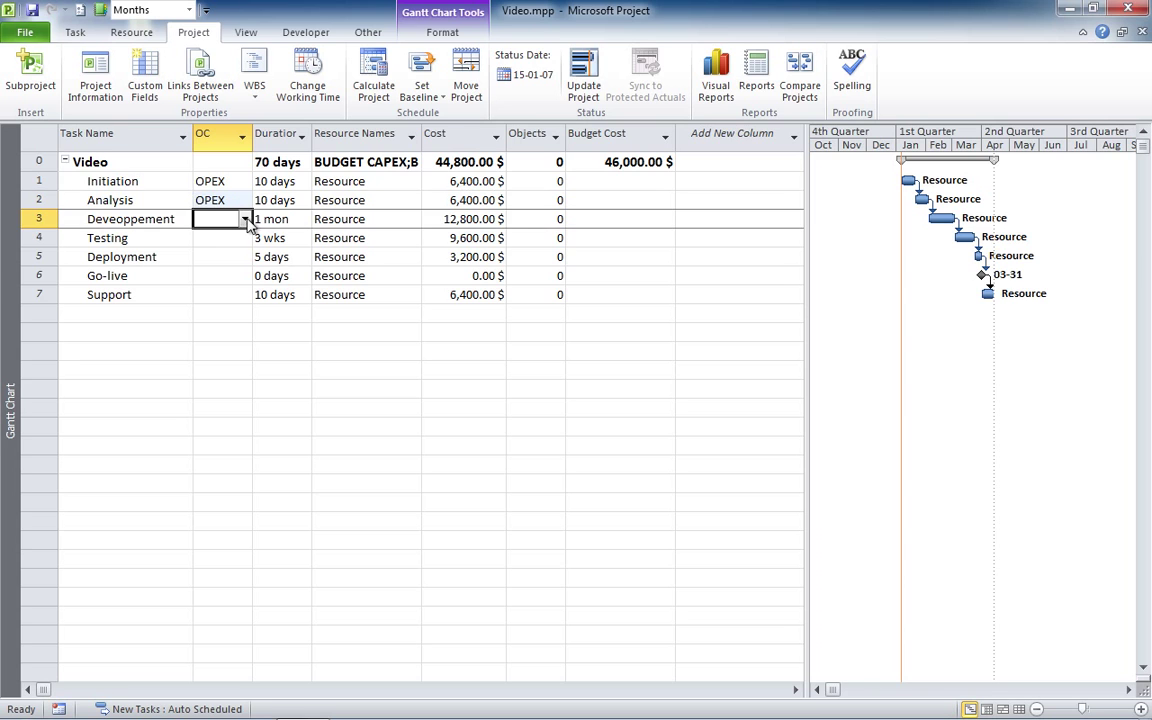
left_click(246, 219)
left_click(224, 251)
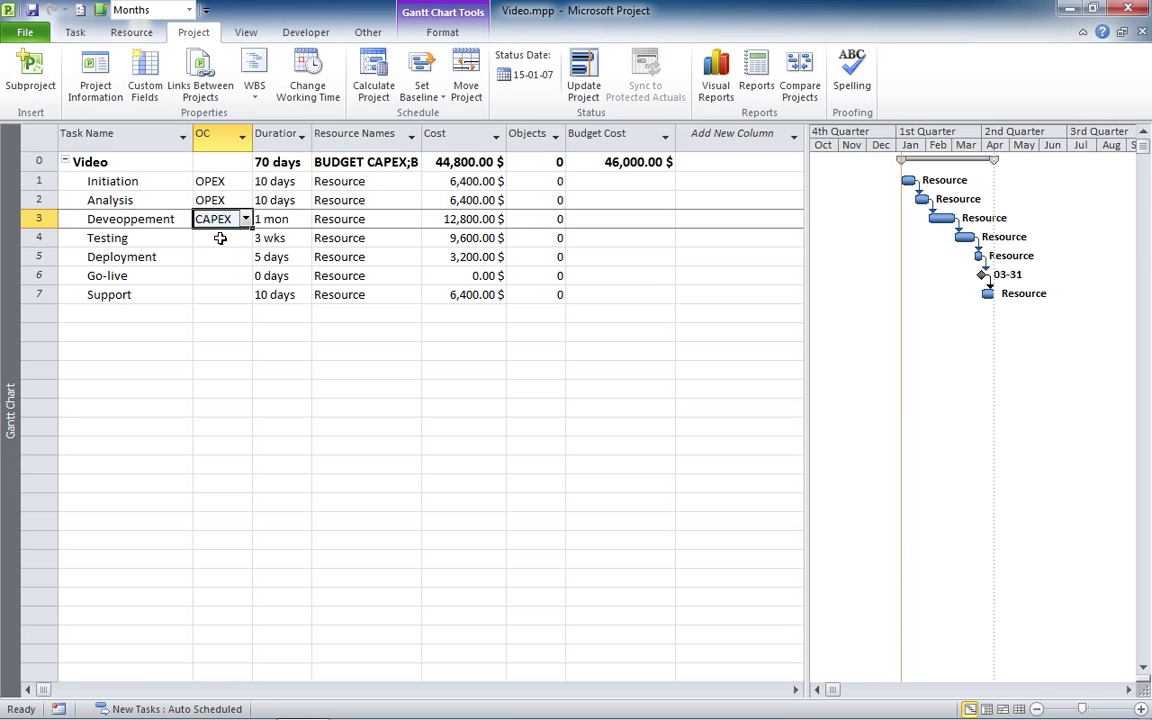
Step: Set OC to CAPEX for Testing, Deployment and Go-live, and OPEX for Support
left_click(220, 238)
left_click(244, 238)
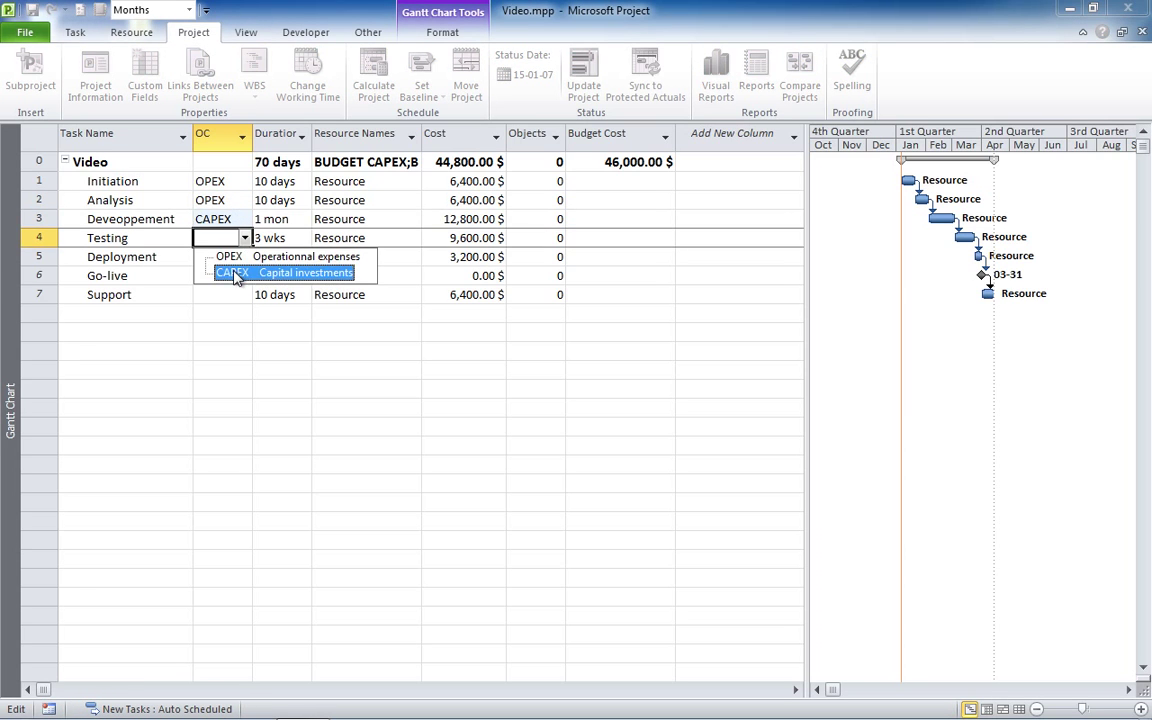
left_click(234, 273)
left_click(226, 257)
left_click(244, 257)
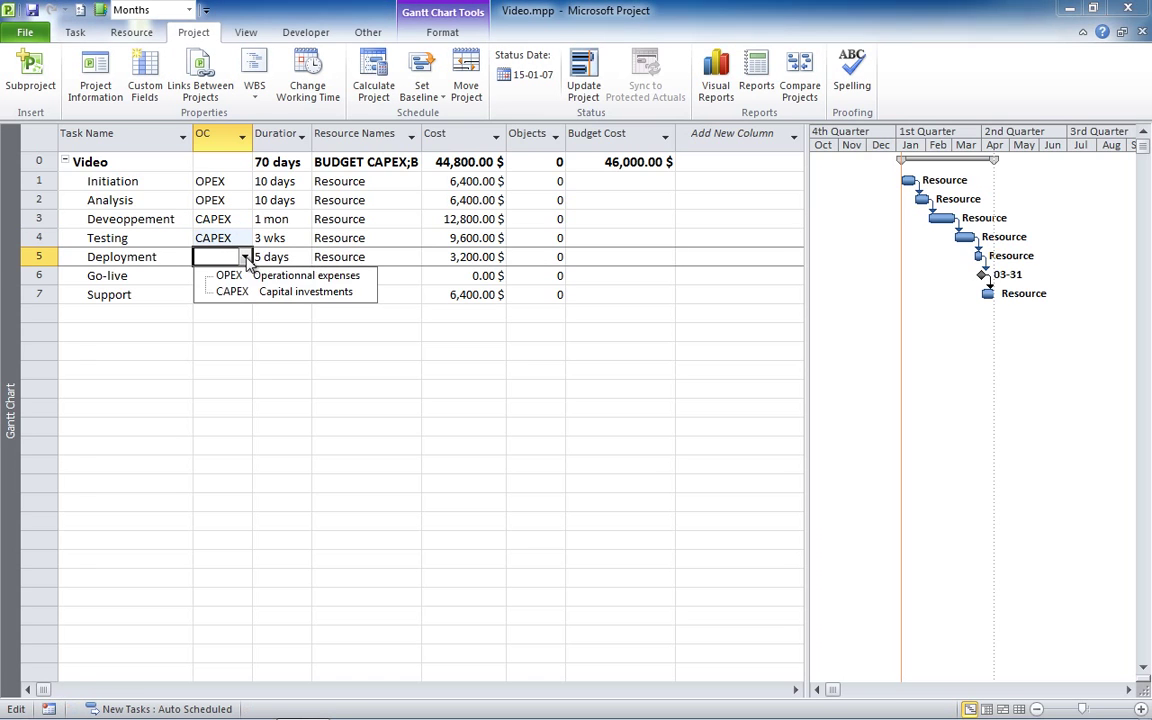
left_click(230, 291)
left_click(230, 276)
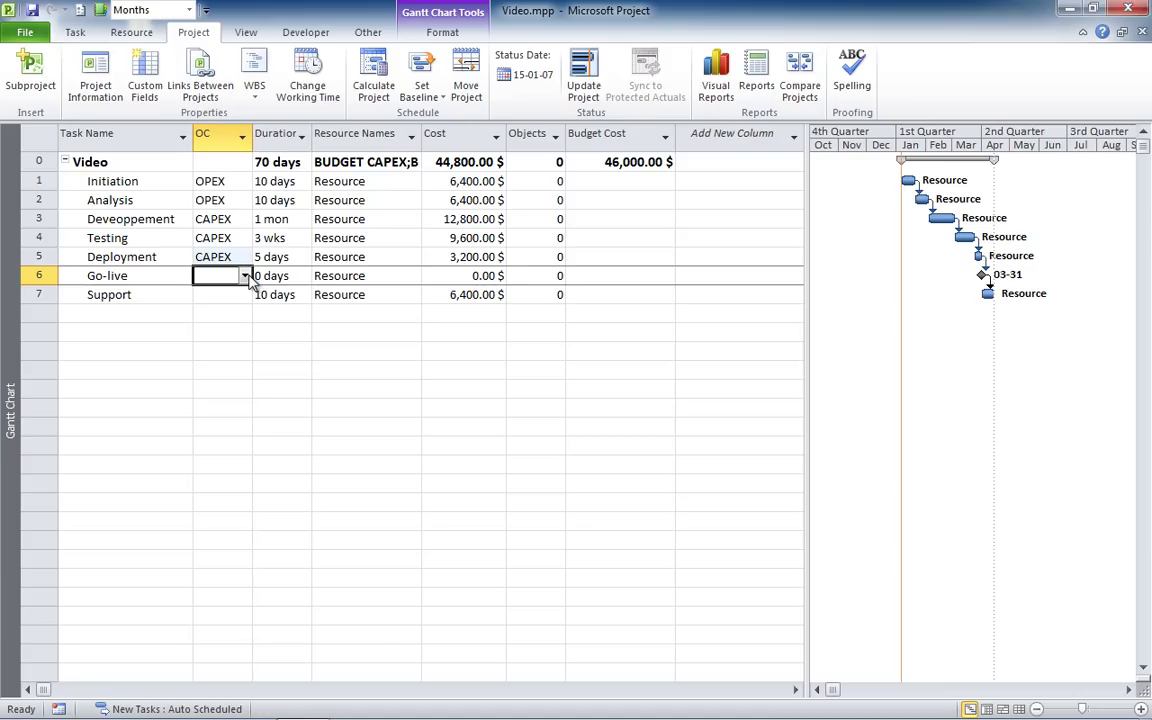
left_click(245, 276)
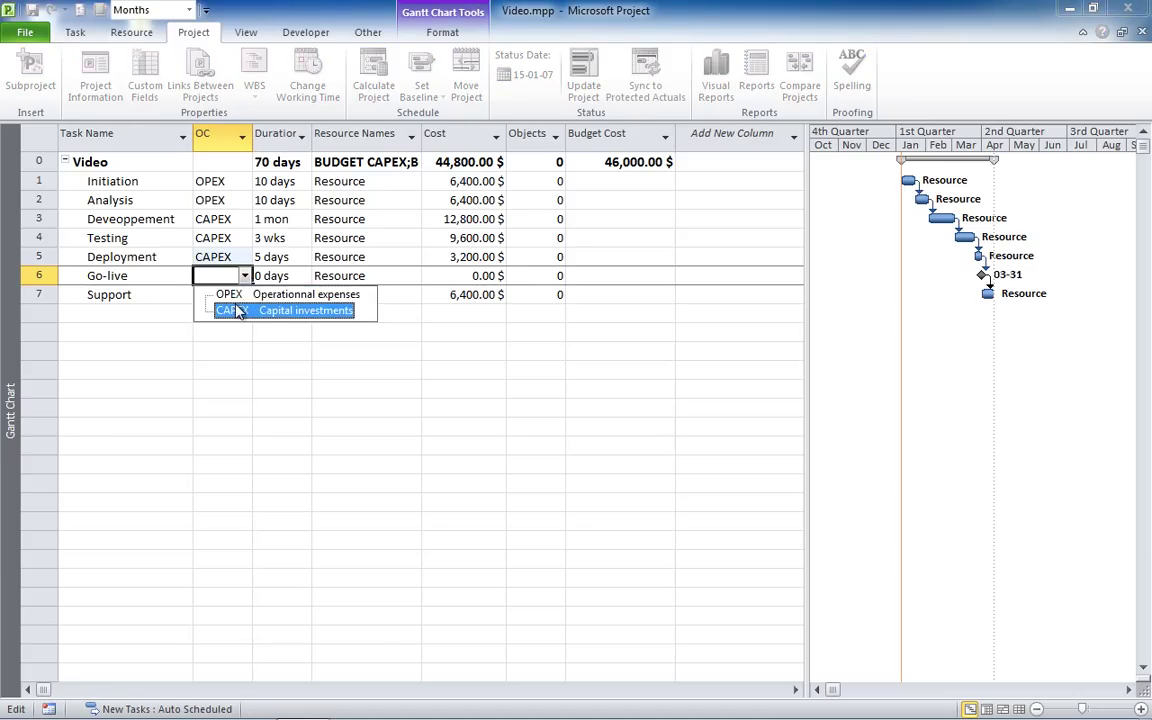
left_click(237, 311)
left_click(222, 292)
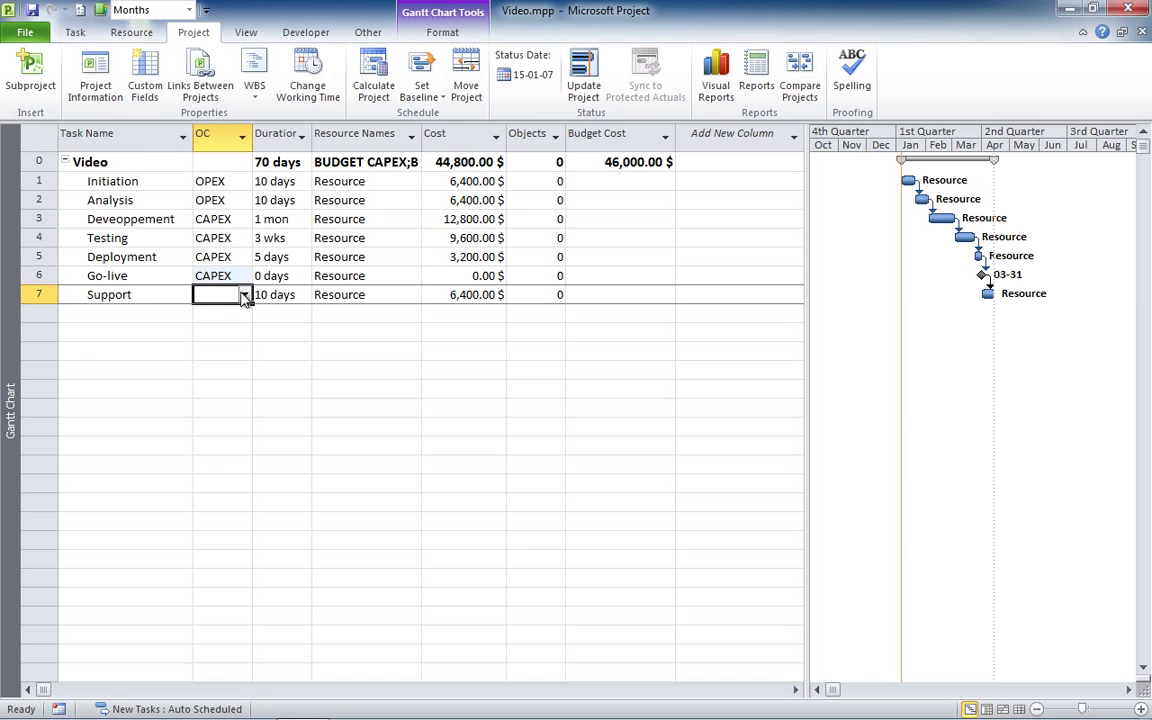
left_click(244, 296)
left_click(234, 310)
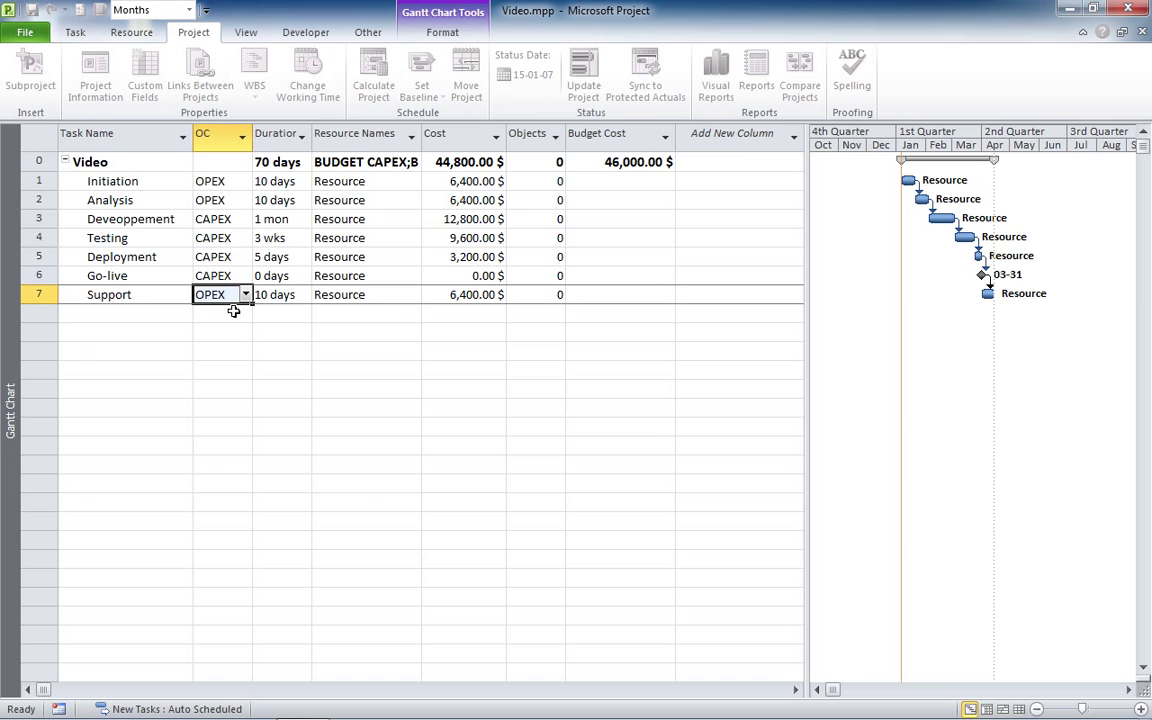
left_click(205, 377)
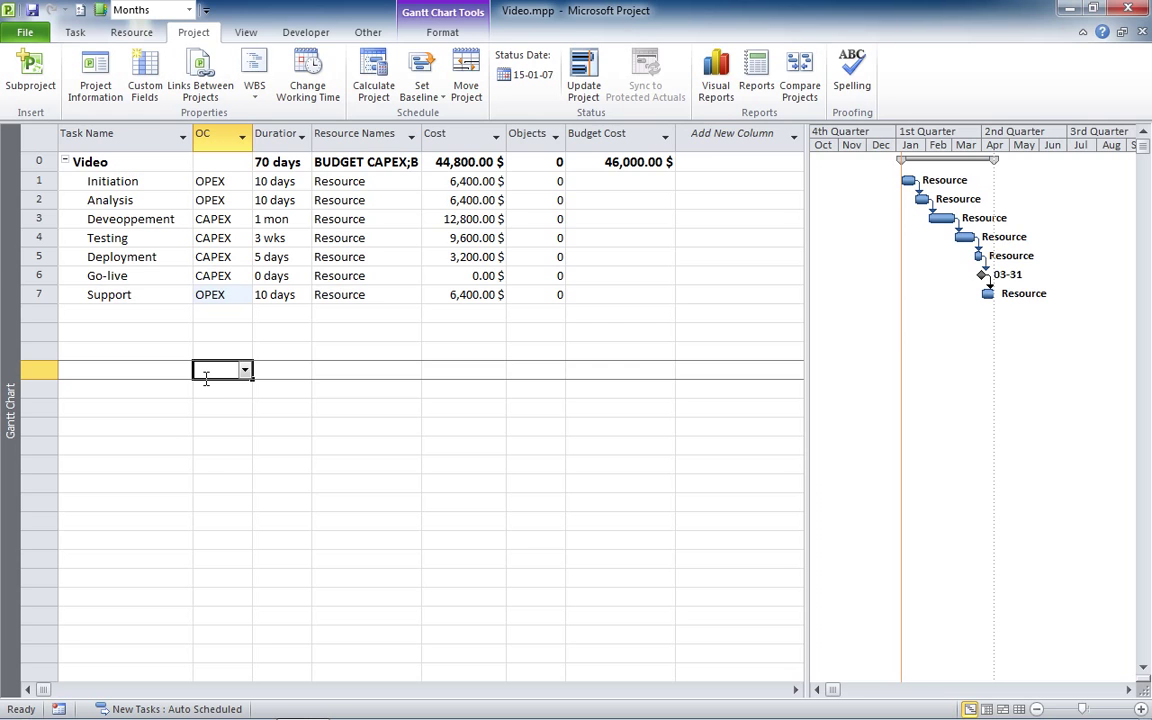
Step: Group tasks by OC to compare Capital investments and Operational expenses totals, then remove the grouping
left_click(242, 138)
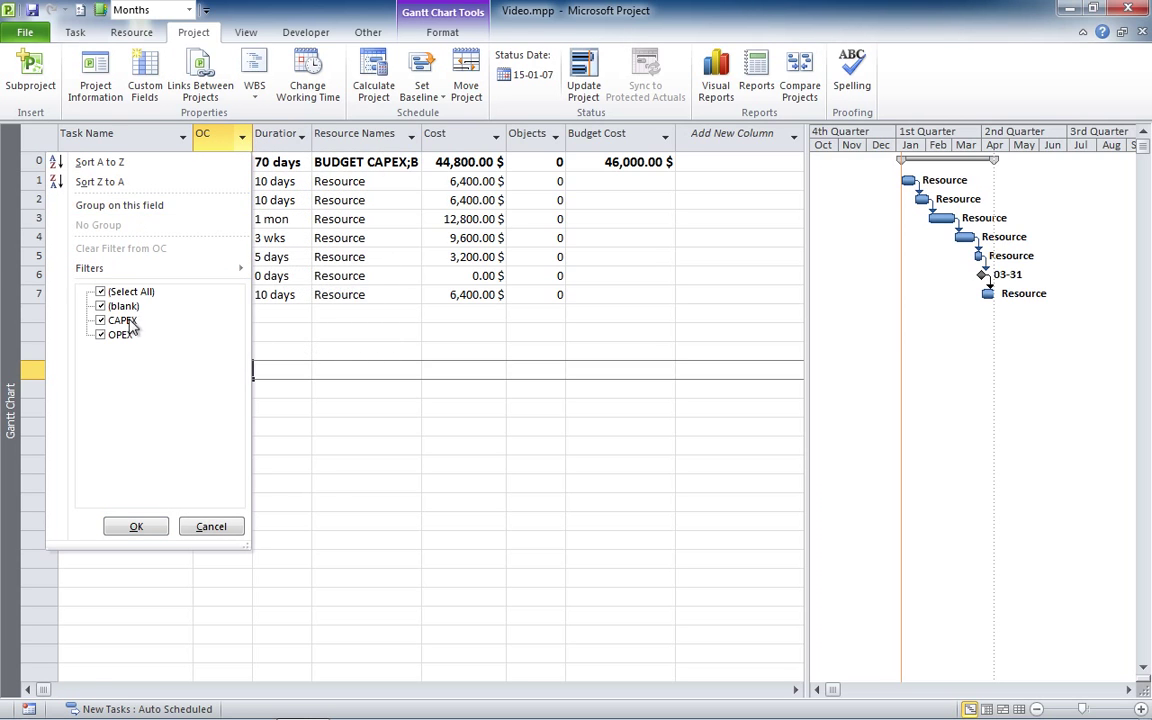
left_click(133, 206)
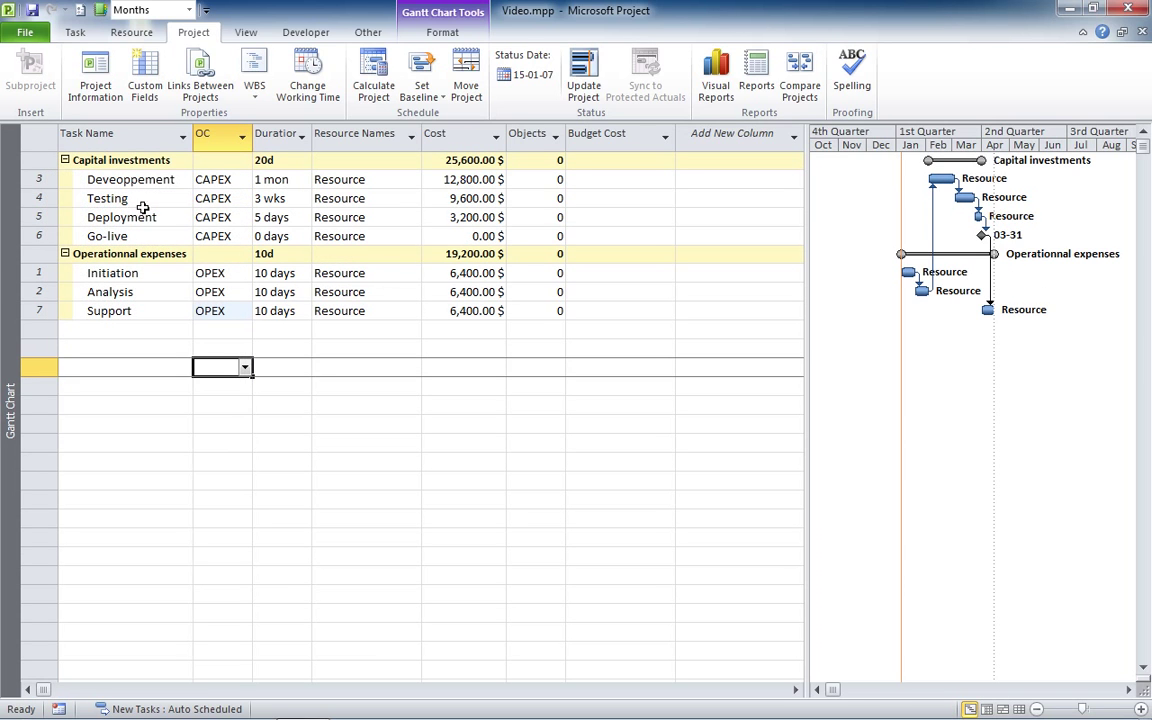
left_click(465, 160)
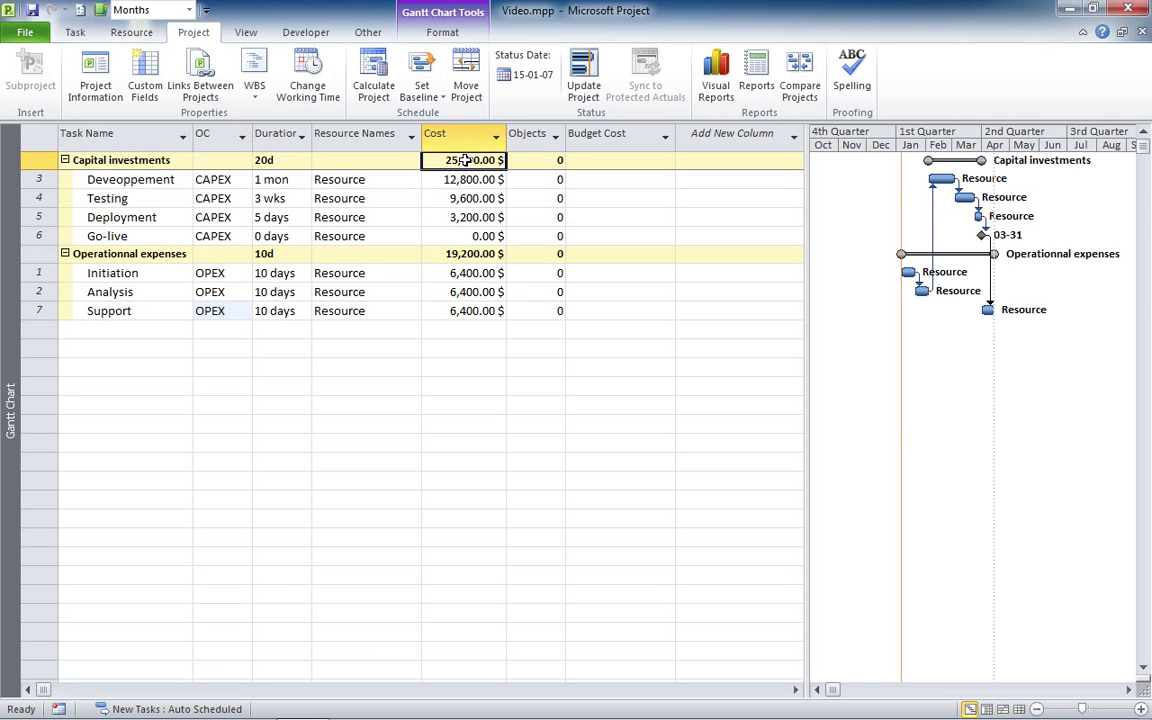
left_click(453, 254)
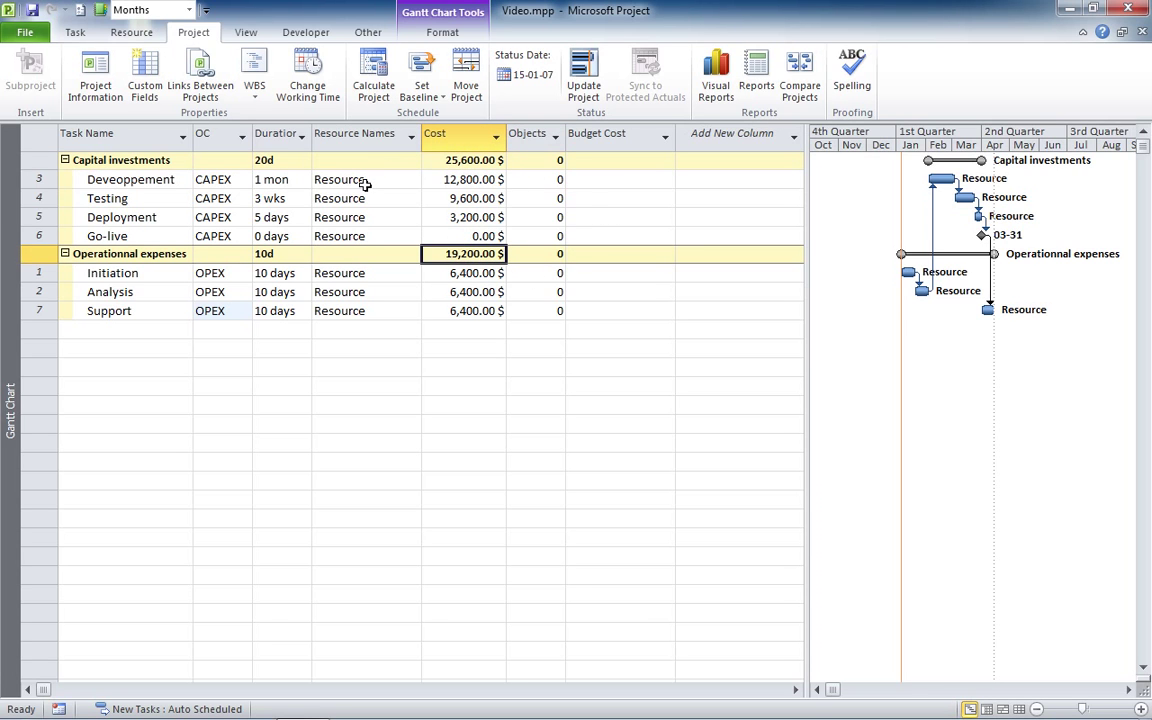
left_click(463, 160)
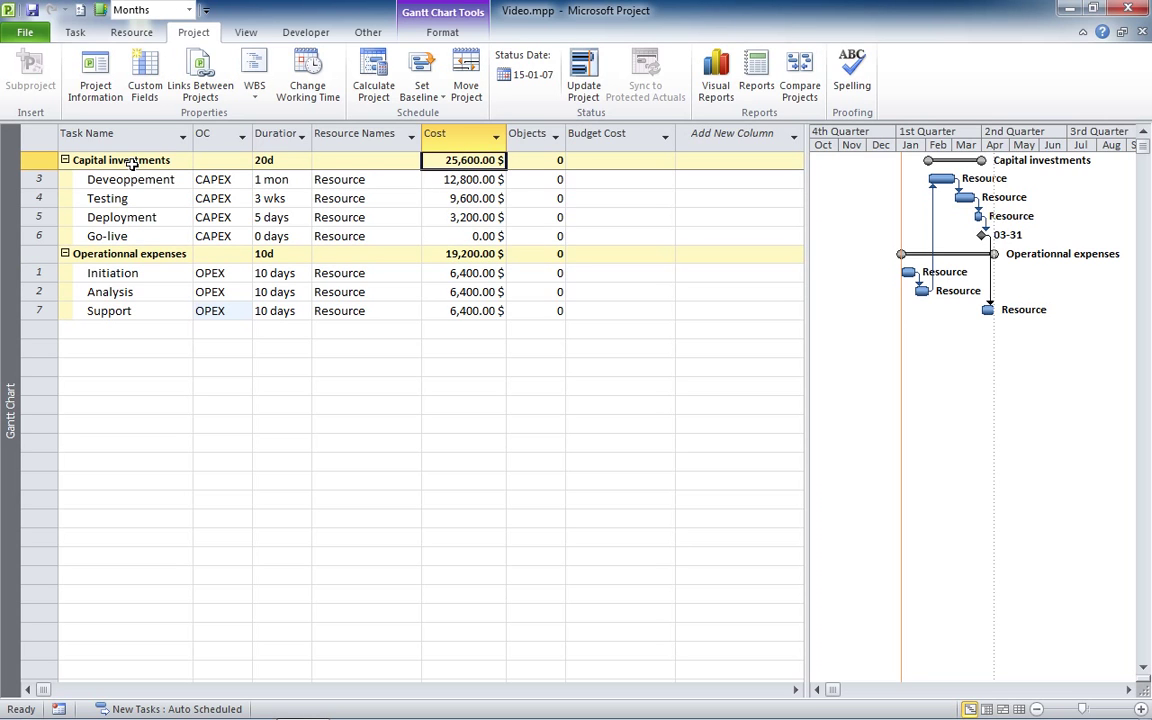
left_click(242, 140)
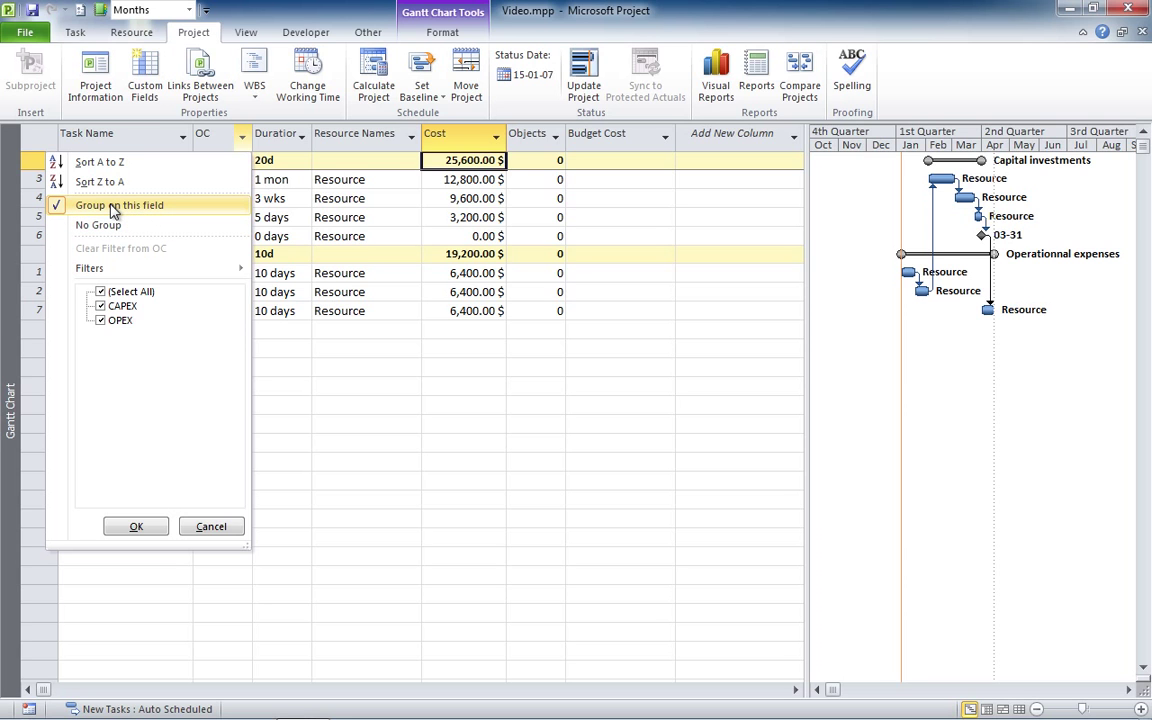
left_click(82, 226)
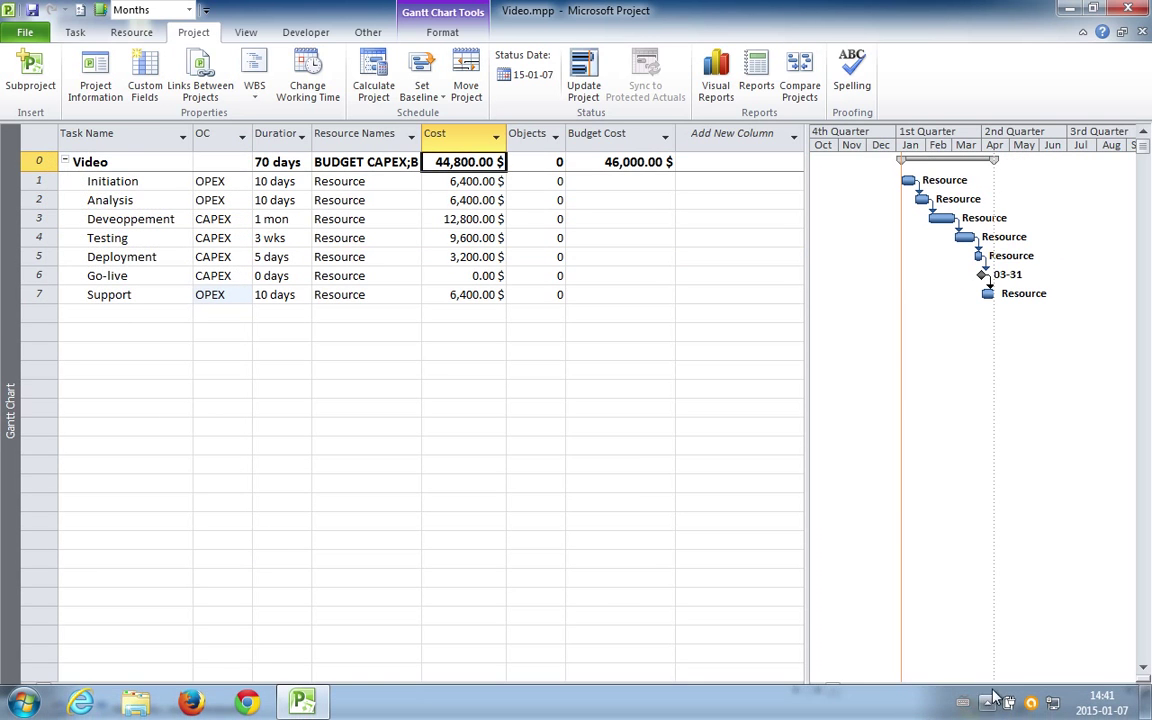
Step: In Task Usage, apply a new group by OC with summary tasks shown
left_click(986, 709)
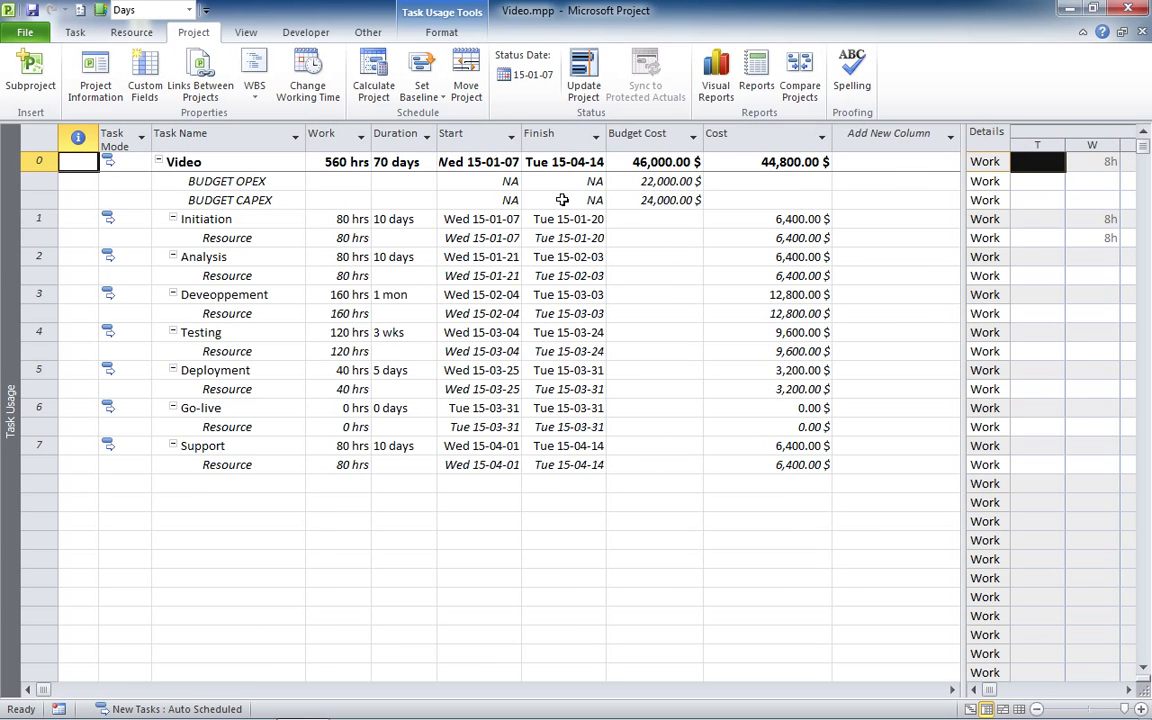
left_click(247, 33)
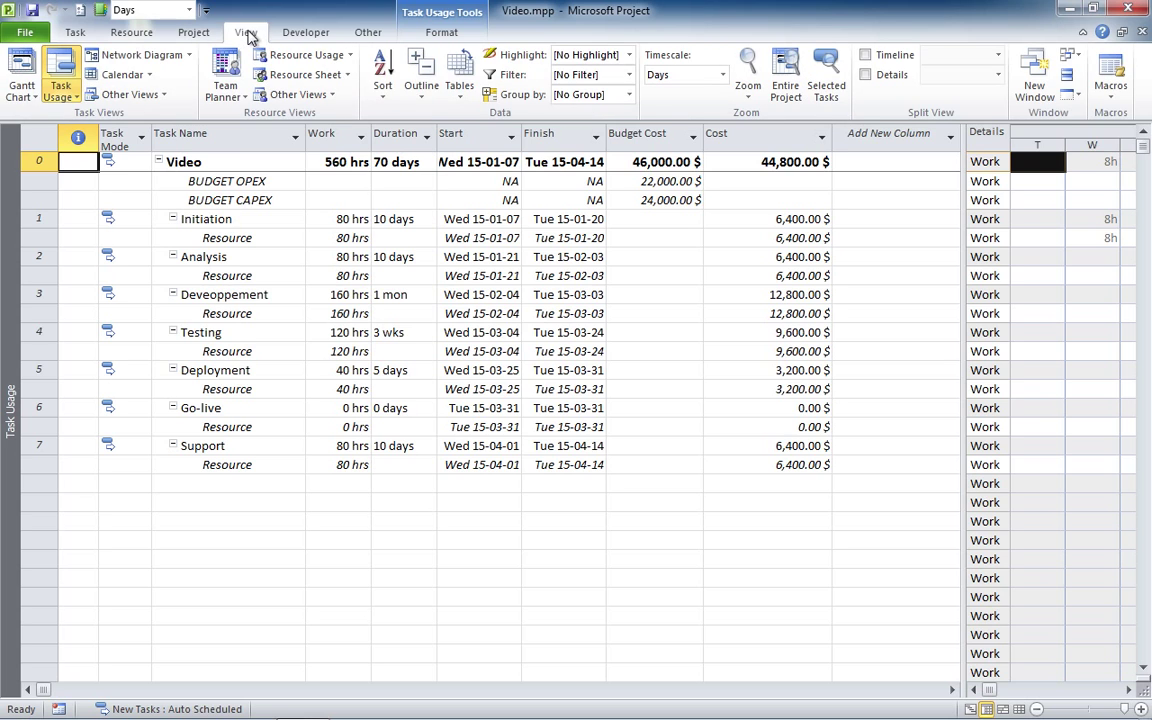
left_click(631, 96)
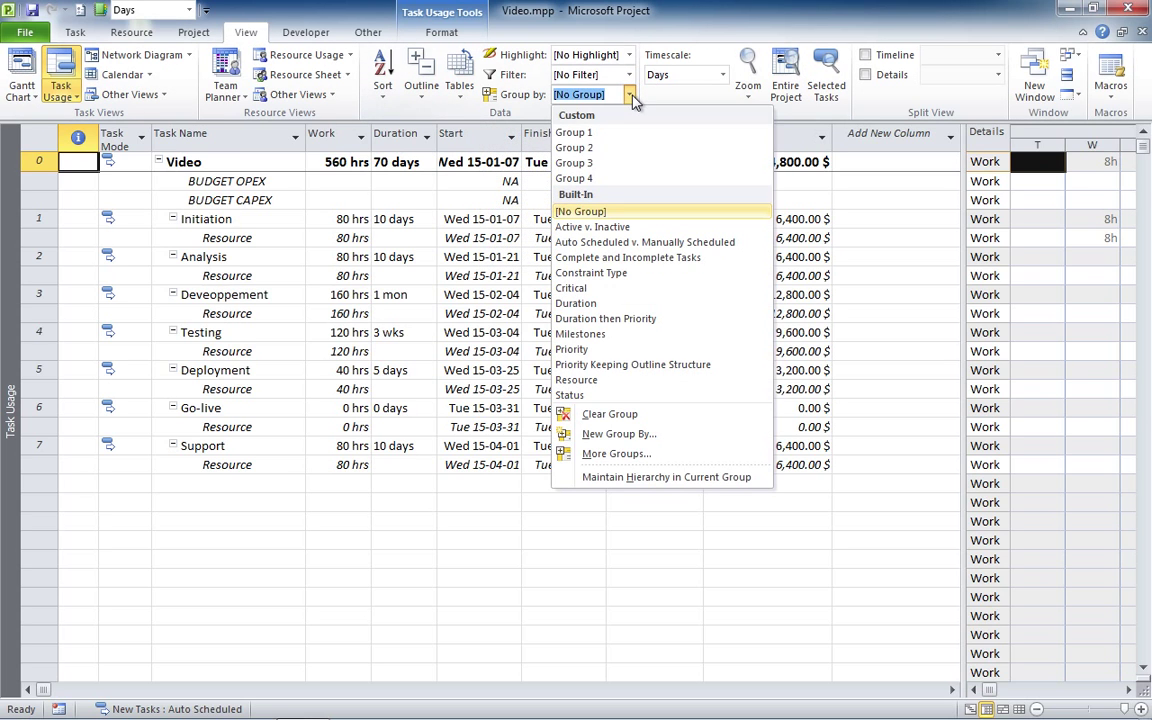
left_click(614, 434)
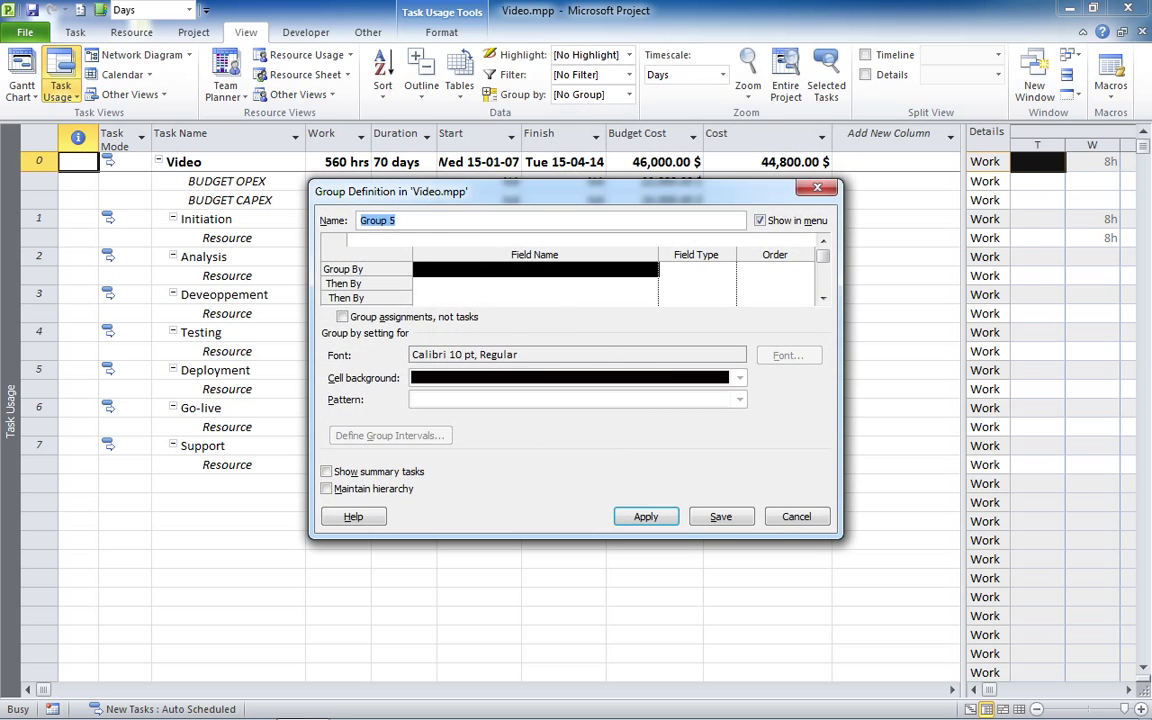
left_click(478, 268)
type("OC ( Text1")
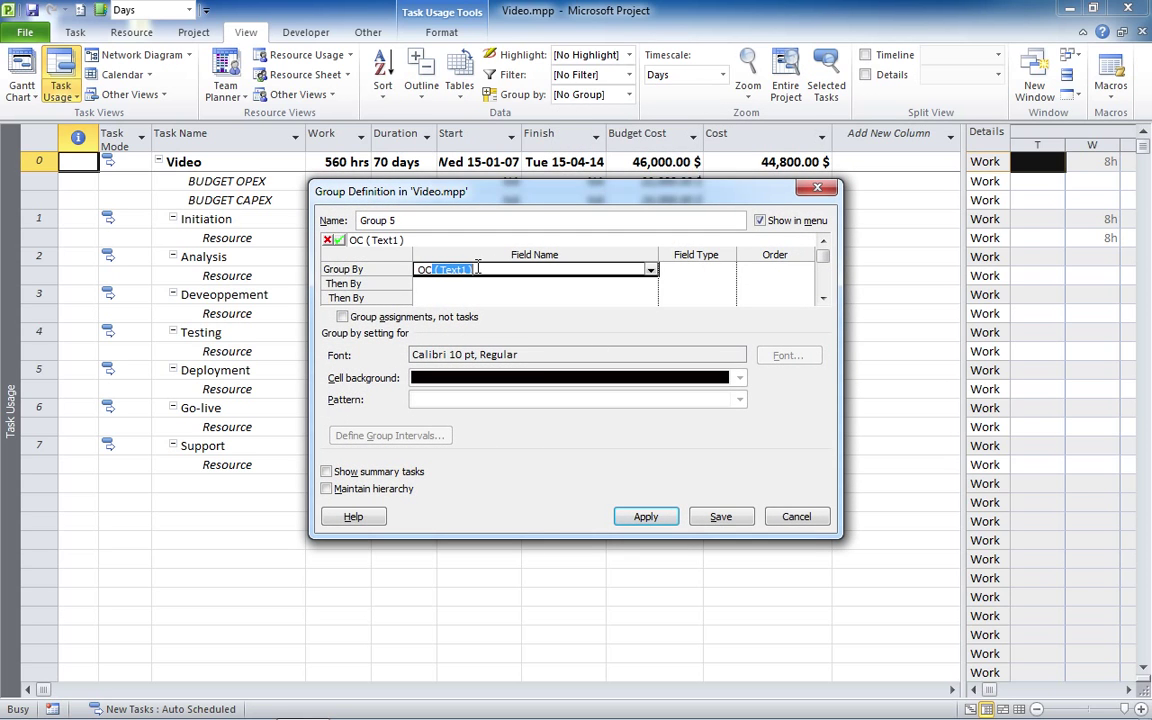
key("Return")
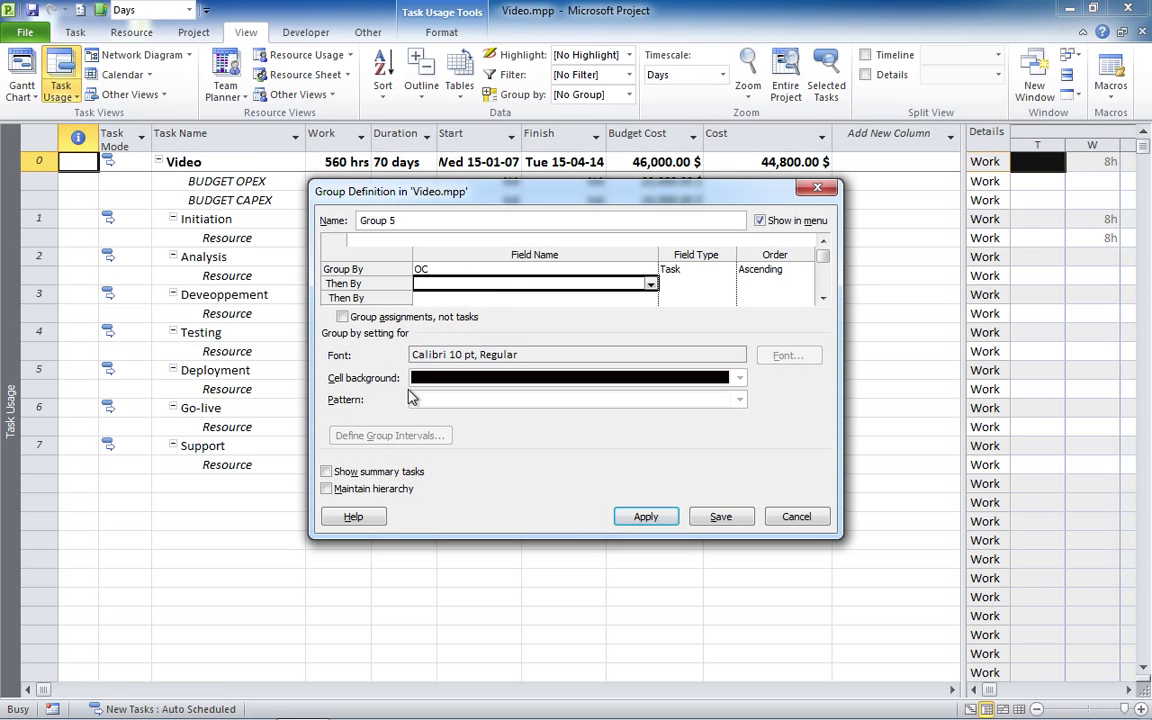
left_click(327, 472)
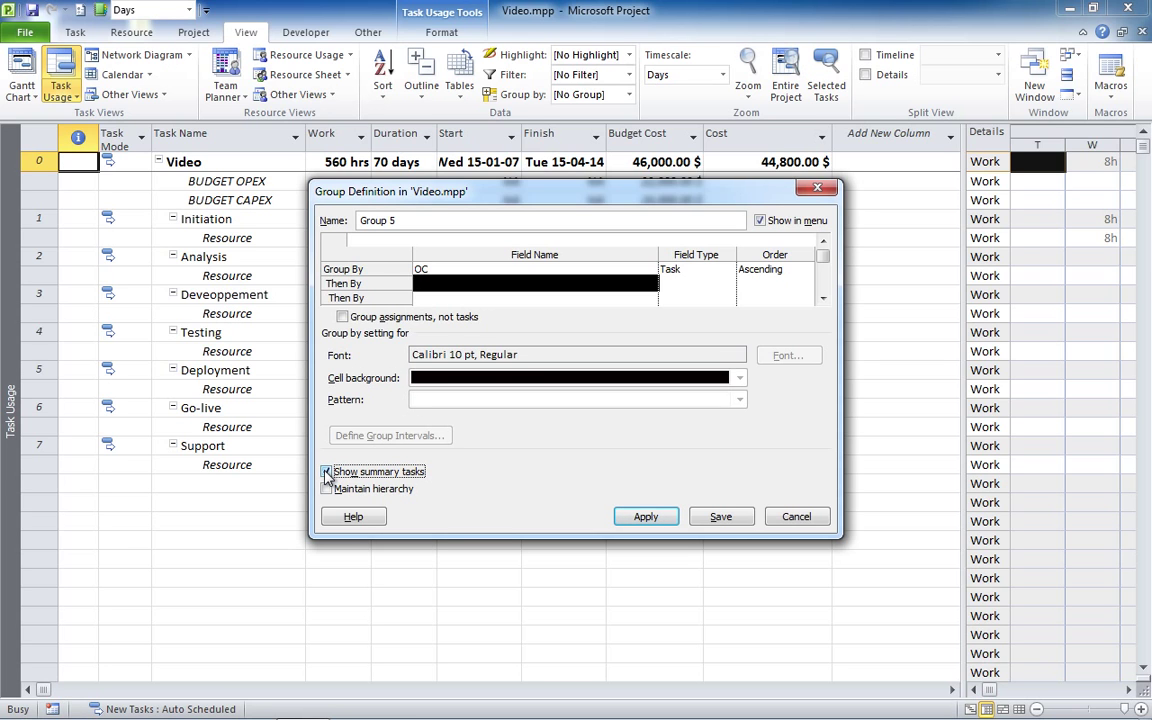
left_click(645, 517)
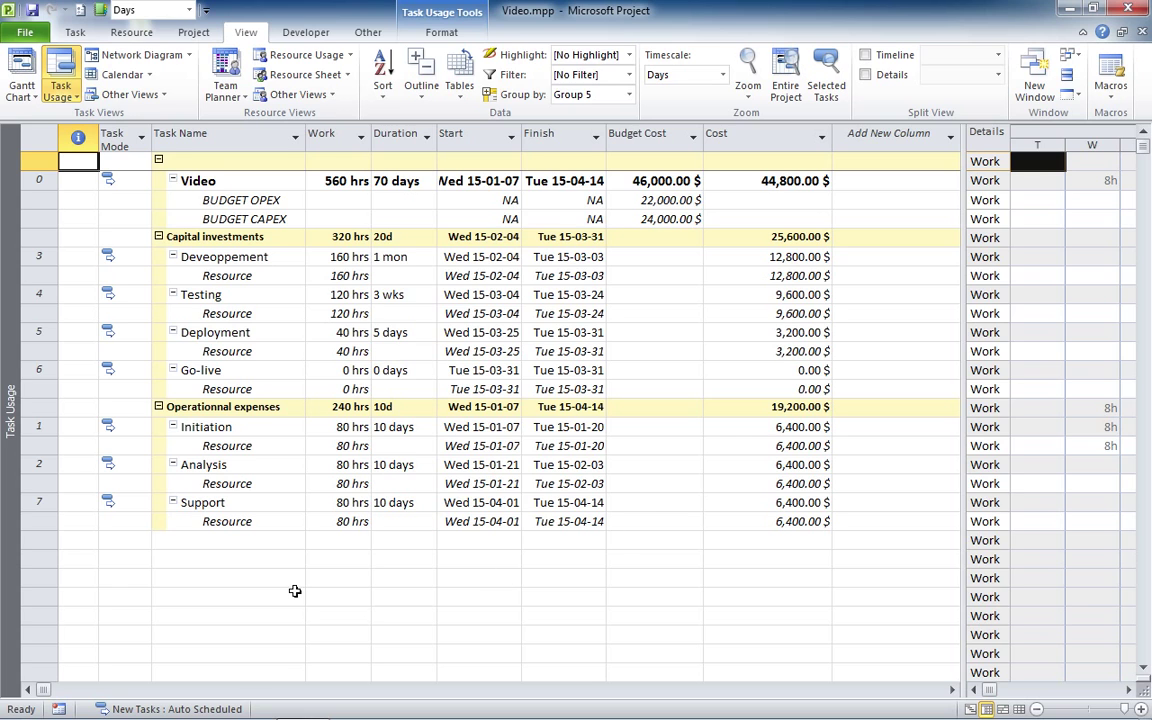
Step: Collapse the grouped Task Usage table to outline level 1, then expand it to level 2
left_click(232, 140)
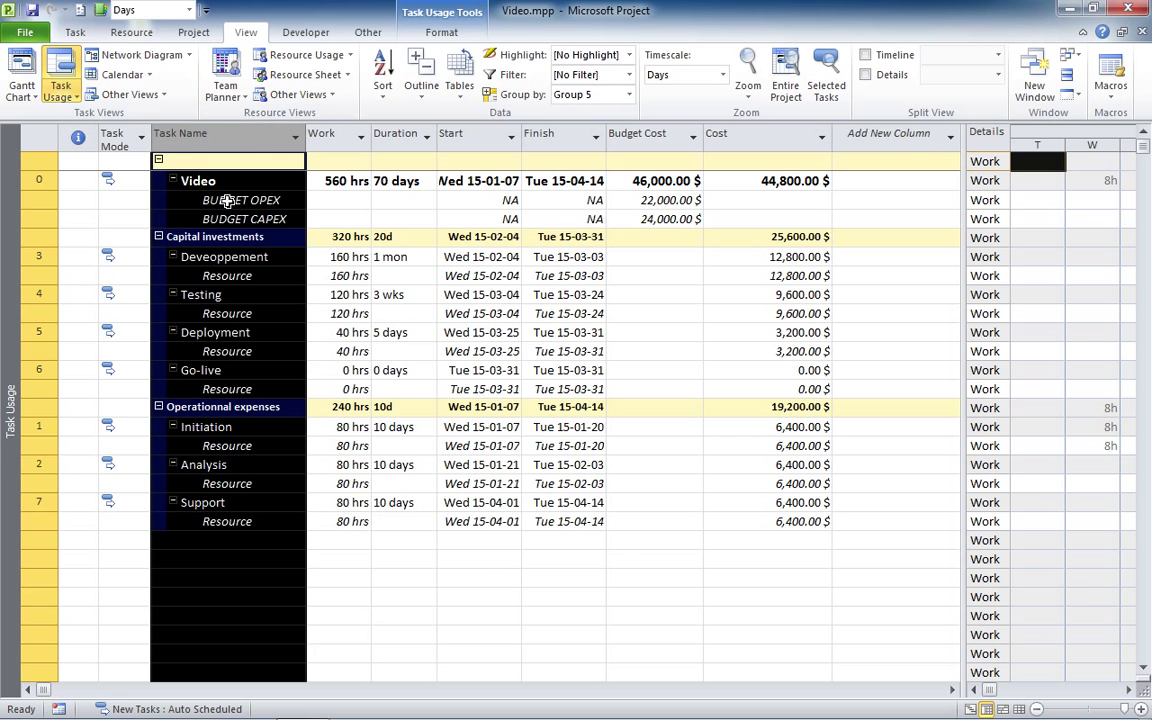
left_click(421, 92)
left_click(452, 177)
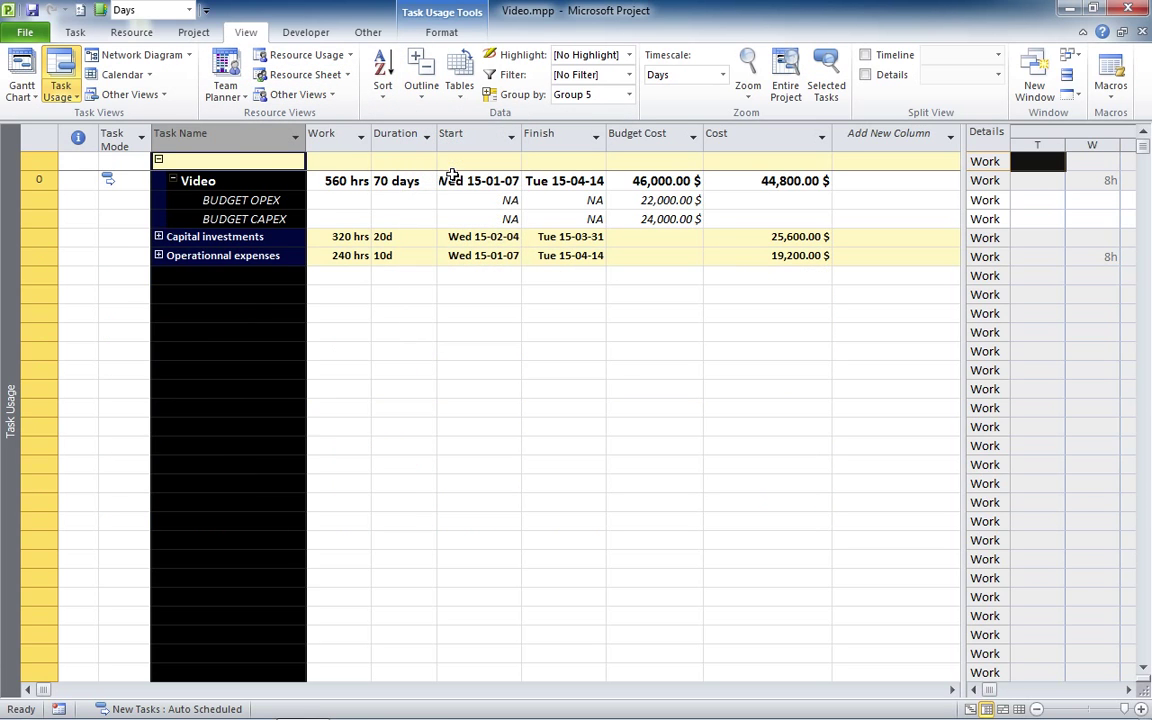
left_click(420, 86)
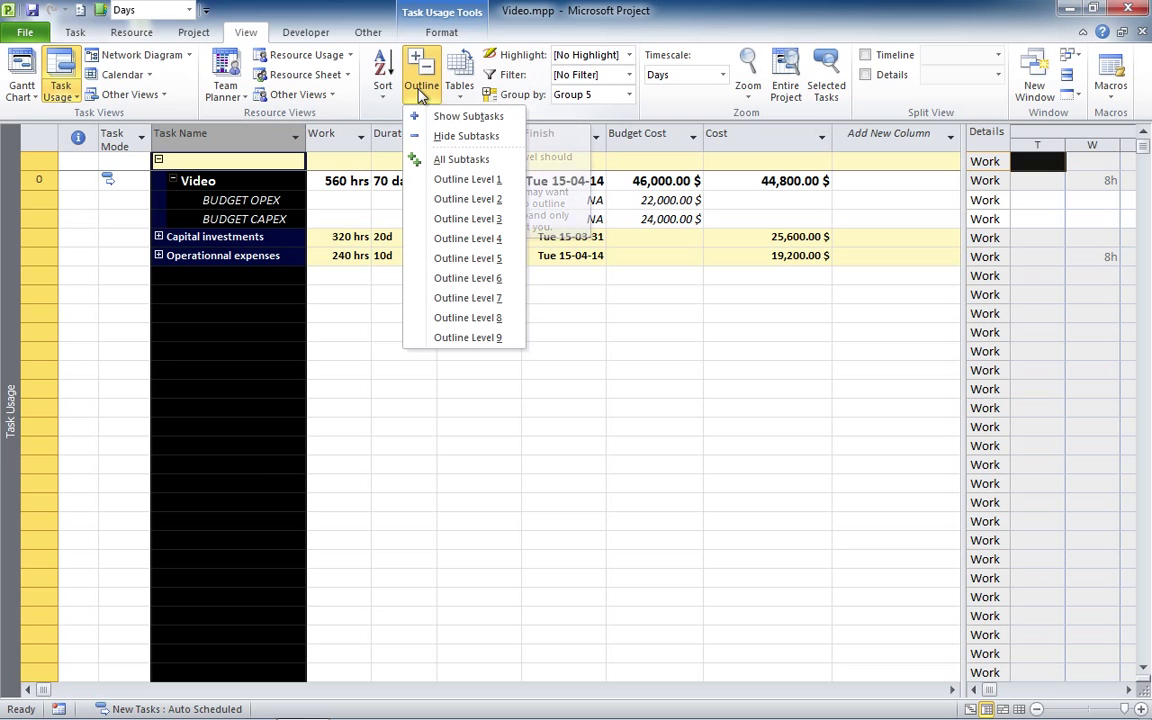
left_click(455, 199)
left_click(467, 481)
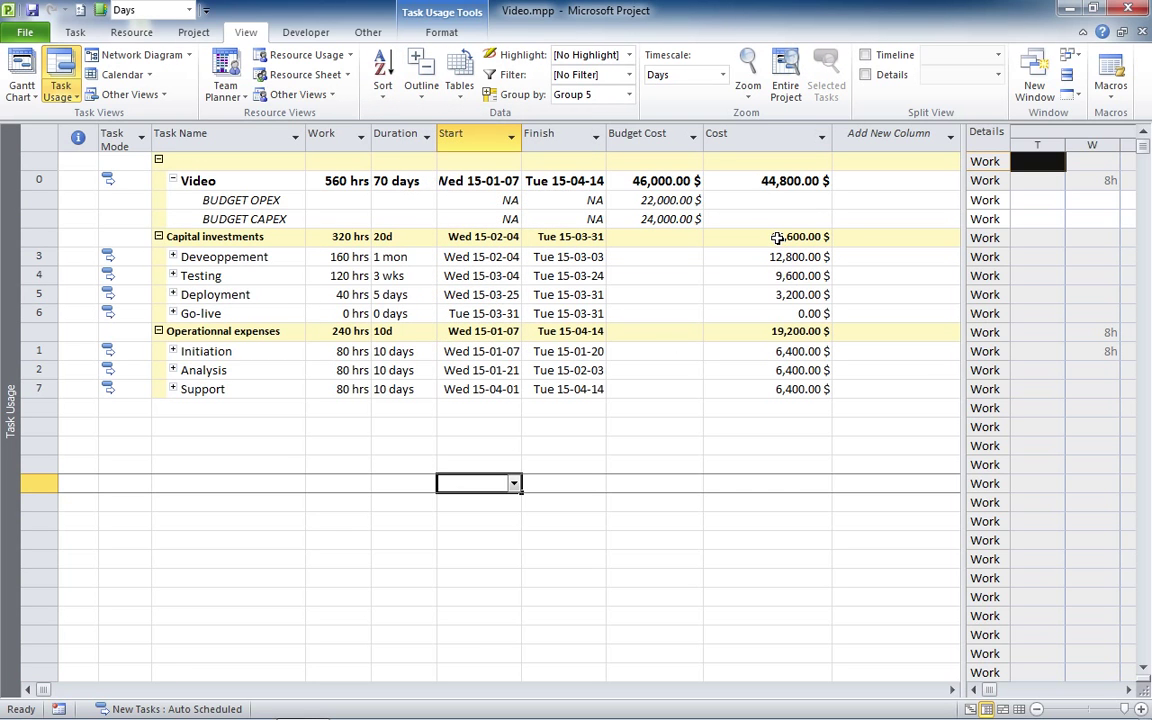
left_click(784, 332)
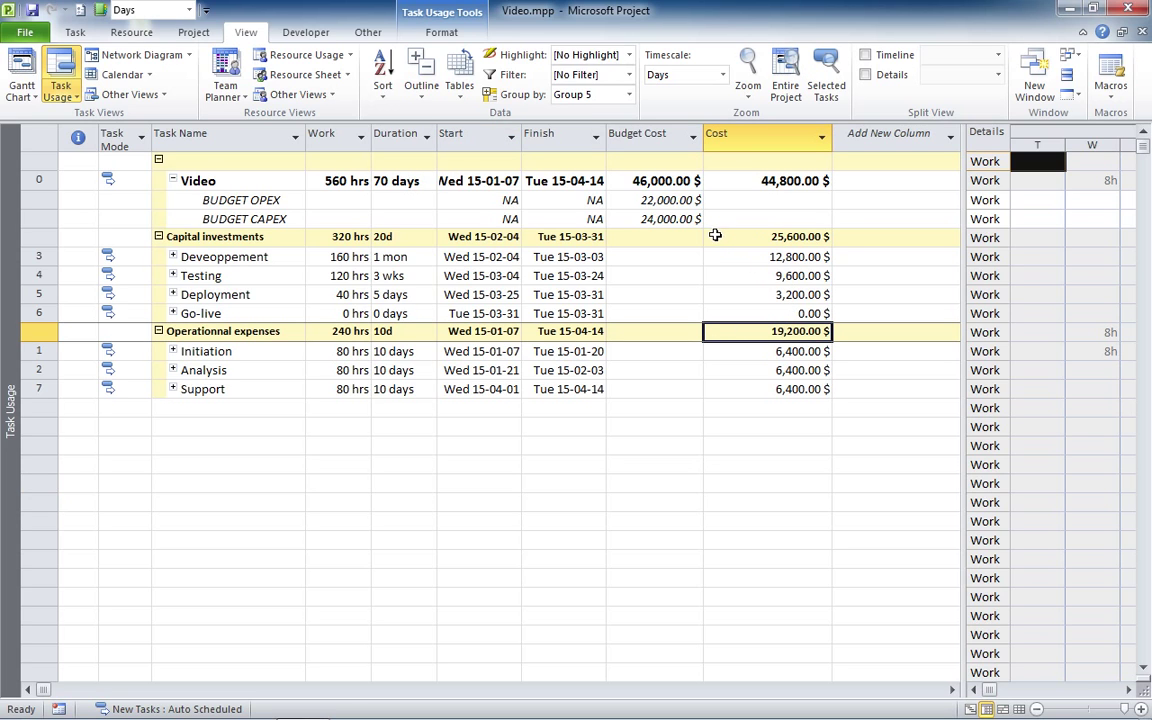
left_click(658, 200)
key("Down")
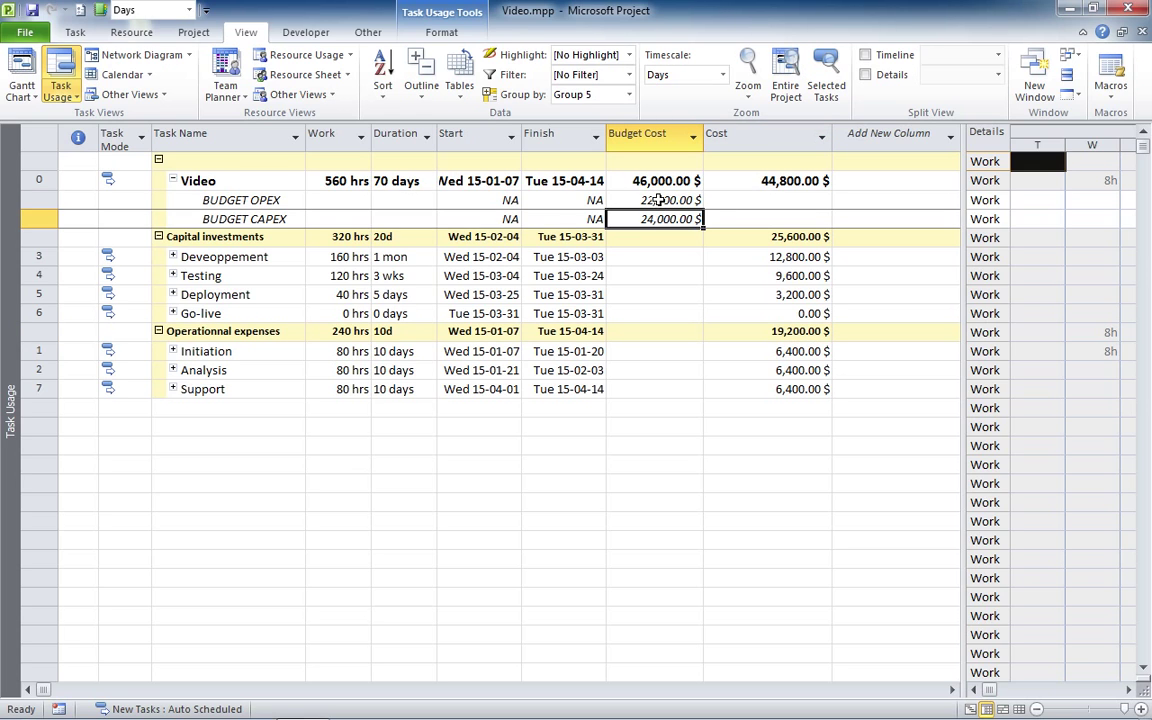
left_click(658, 200)
left_click(778, 181)
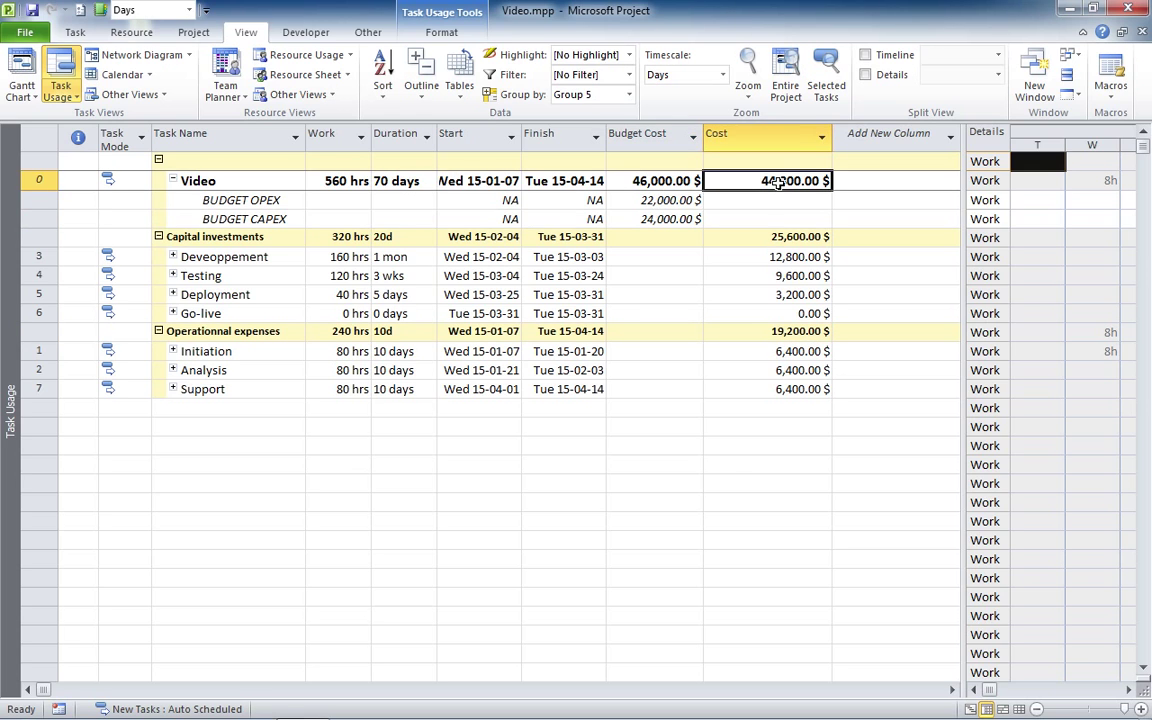
left_click(638, 181)
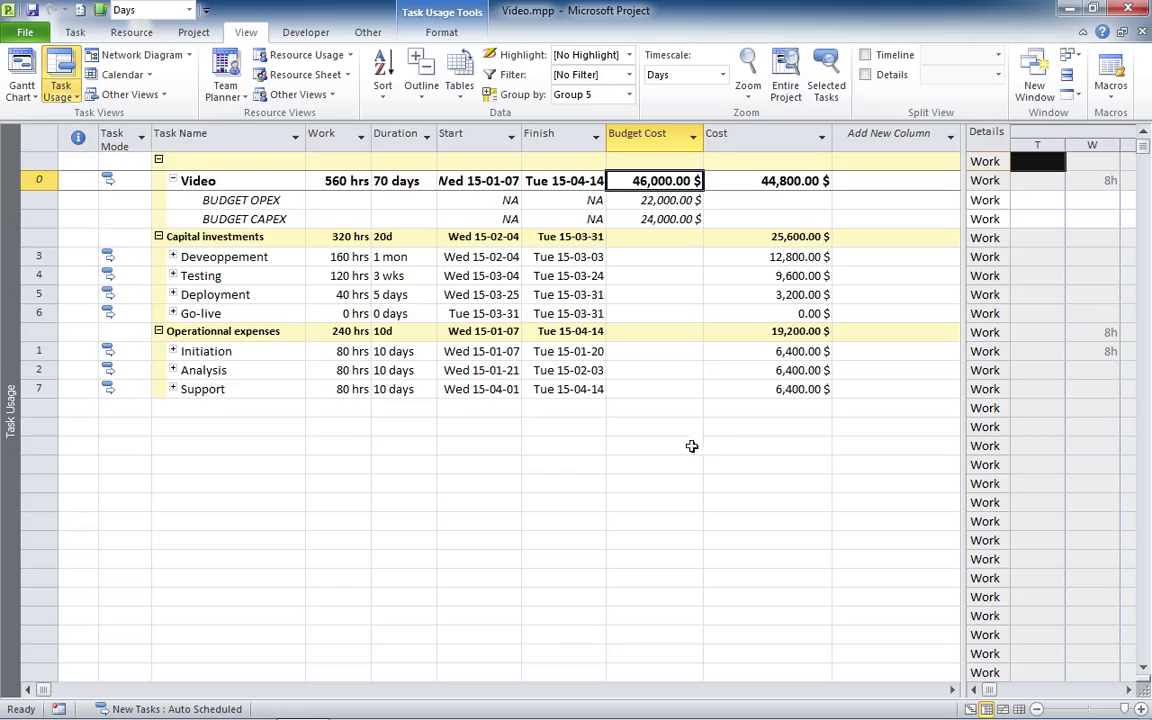
left_click(173, 257)
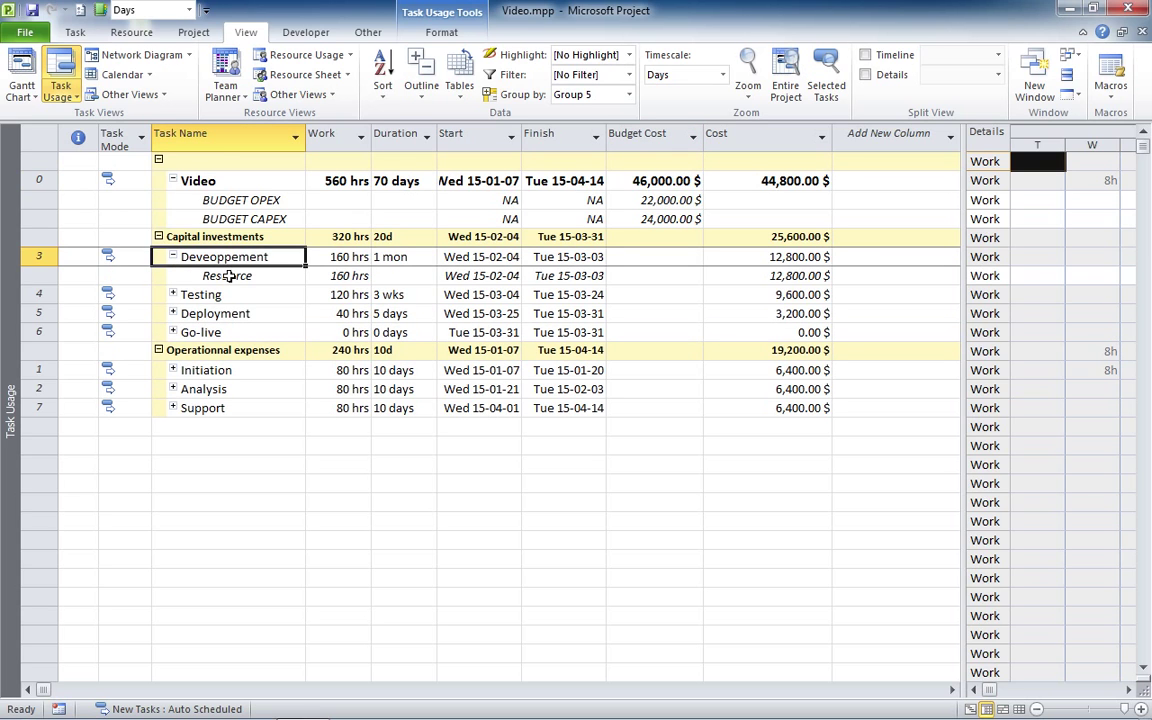
left_click(229, 277)
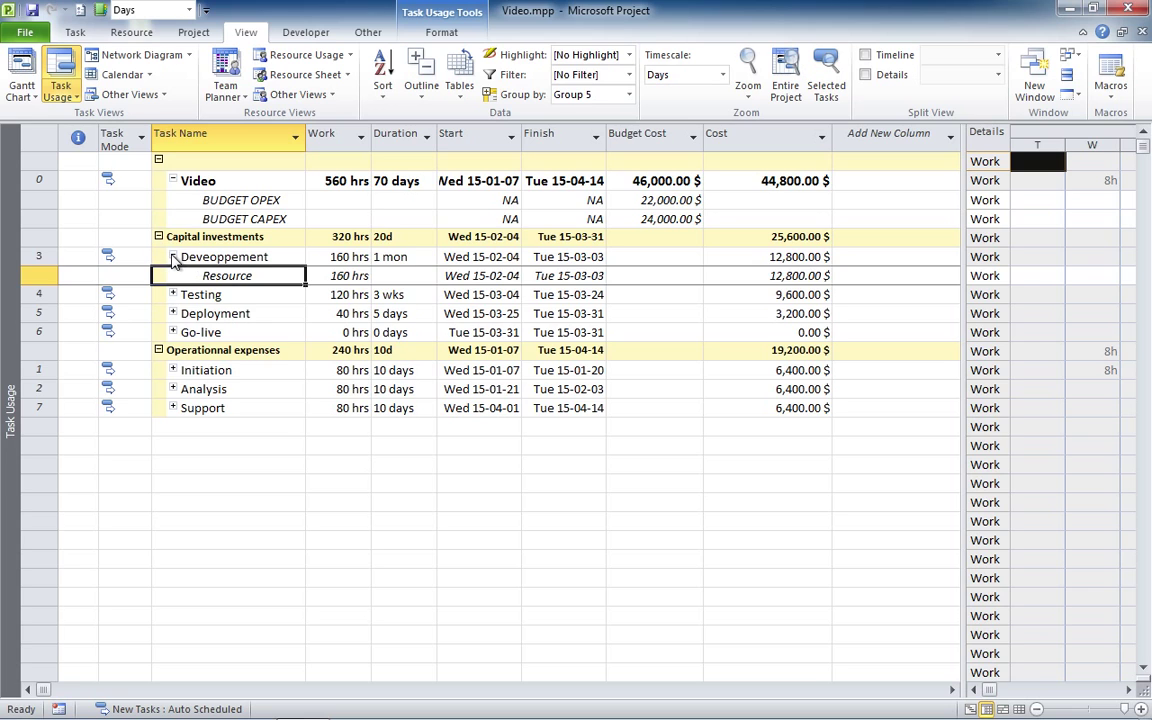
left_click(173, 257)
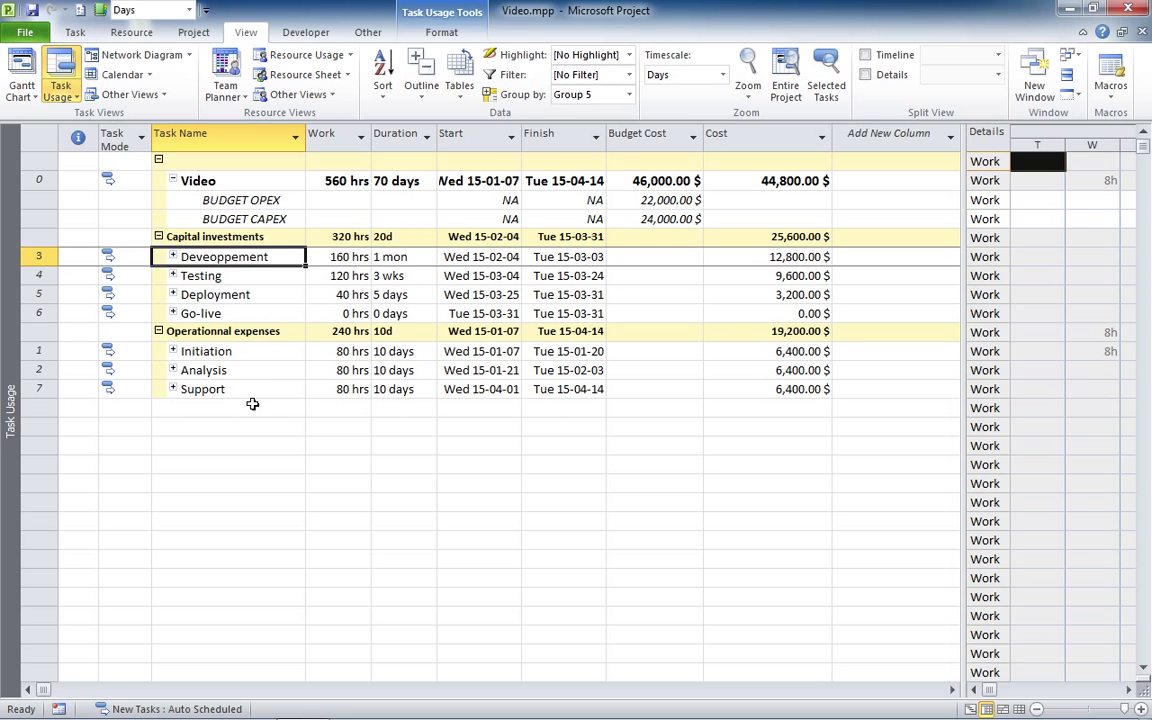